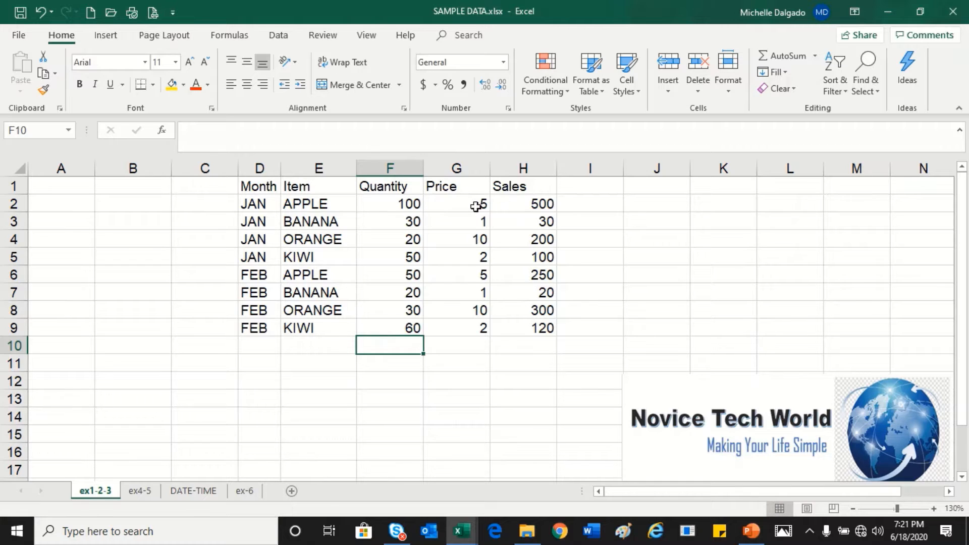
Step: AutoSum the January APPLE row into I2 with =SUM(F2:H2), and check the summed range
{"action": "left_click", "coordinate": [422, 206]}
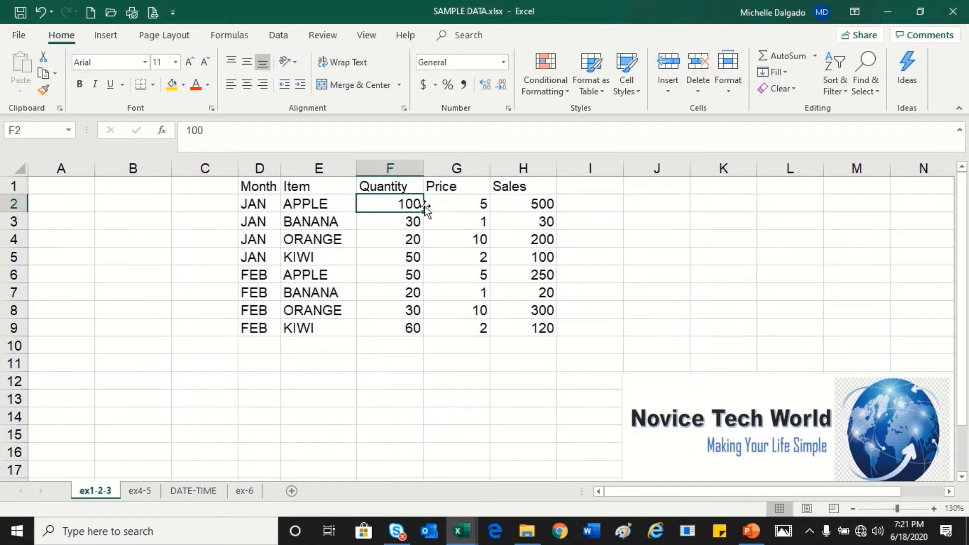
{"action": "left_click", "coordinate": [463, 206]}
{"action": "left_click", "coordinate": [510, 206]}
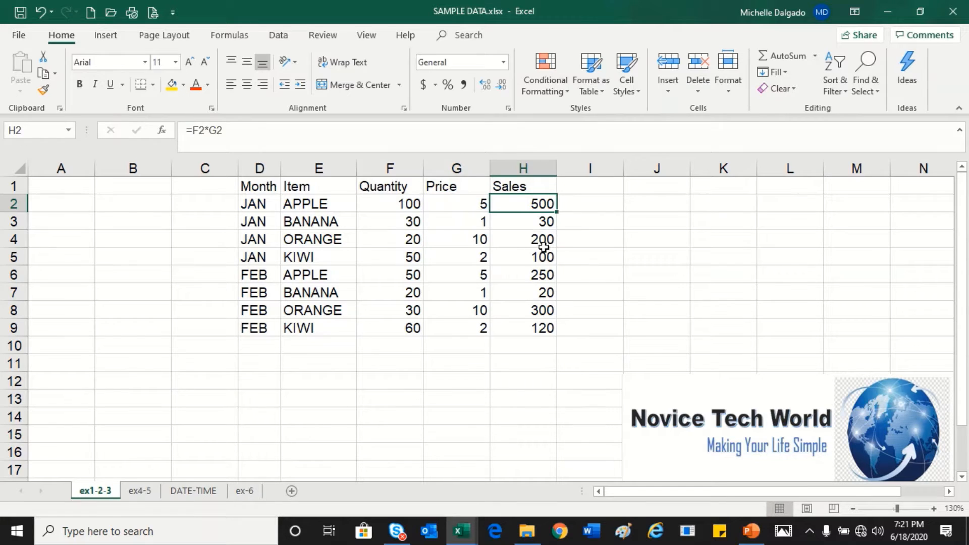
{"action": "left_click", "coordinate": [594, 204]}
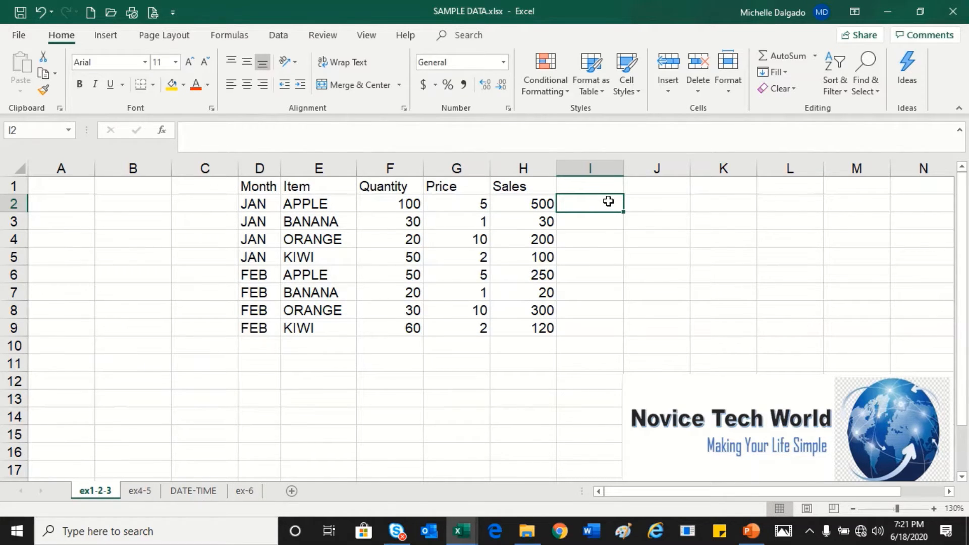
{"action": "left_click", "coordinate": [785, 59]}
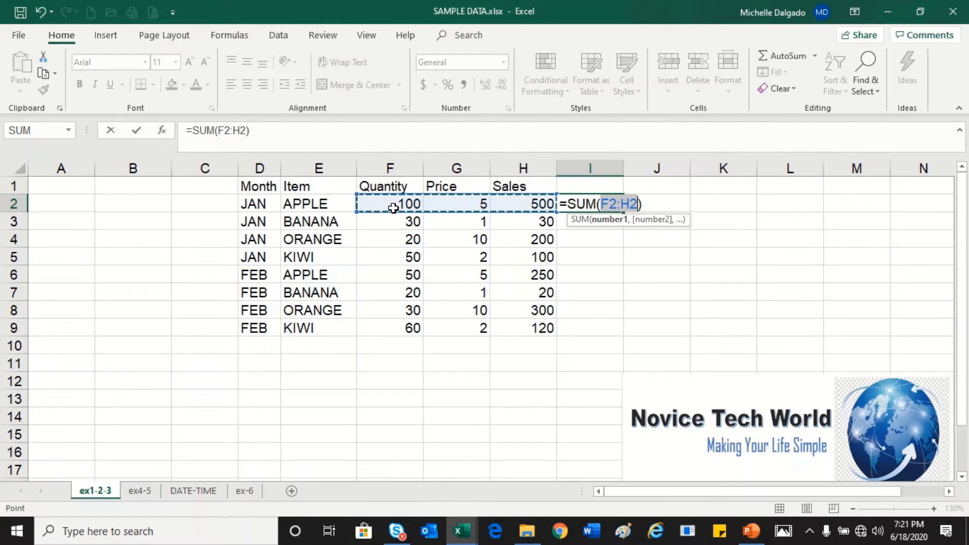
{"action": "key", "text": "Return"}
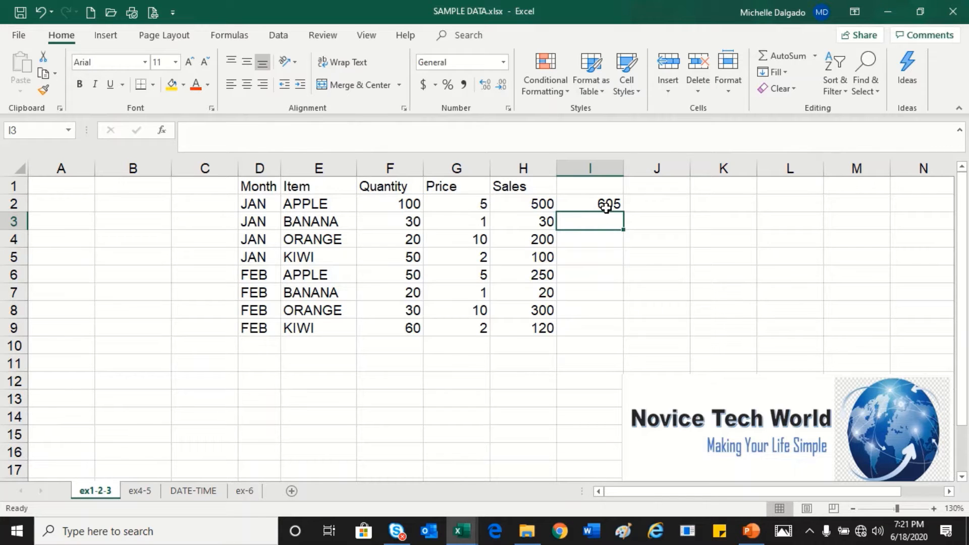
{"action": "left_click_drag", "start_coordinate": [406, 204], "coordinate": [509, 202]}
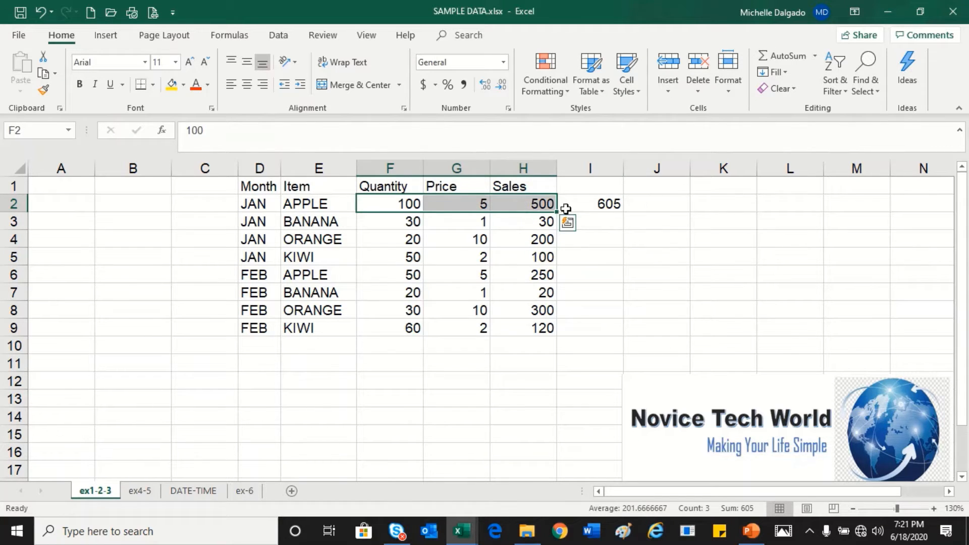
{"action": "left_click", "coordinate": [656, 205]}
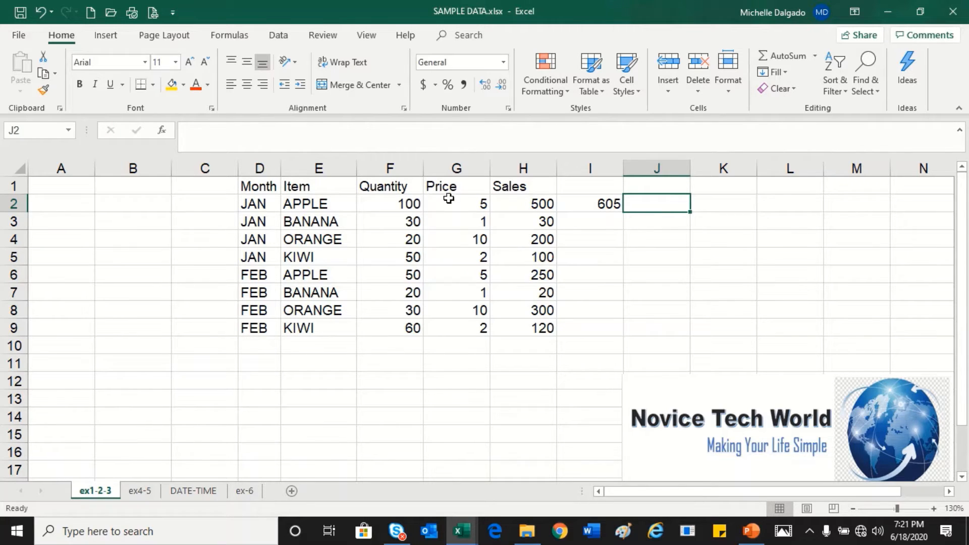
{"action": "left_click_drag", "start_coordinate": [389, 201], "coordinate": [509, 204]}
{"action": "left_click", "coordinate": [589, 206]}
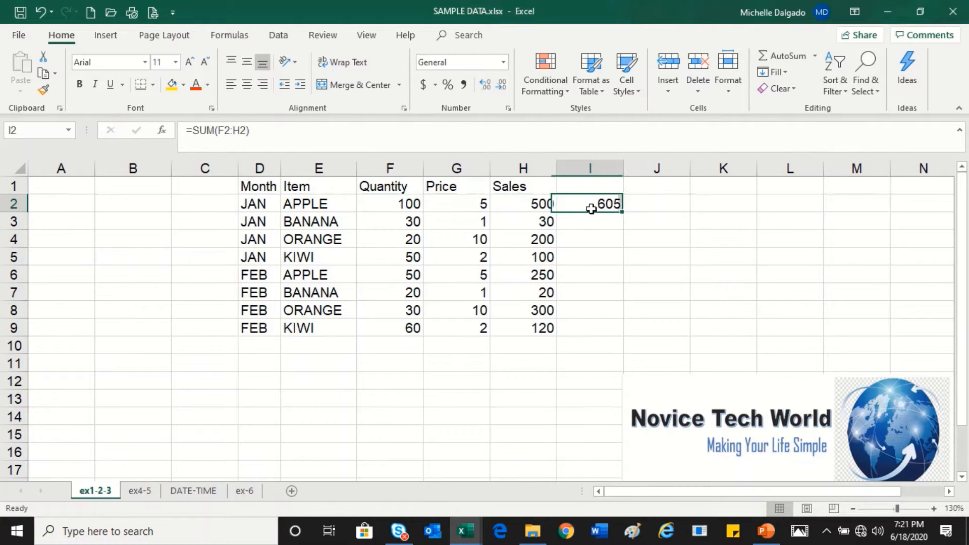
Step: AutoSum the January BANANA row into I3 with =SUM(F3:H3)
{"action": "left_click", "coordinate": [590, 221]}
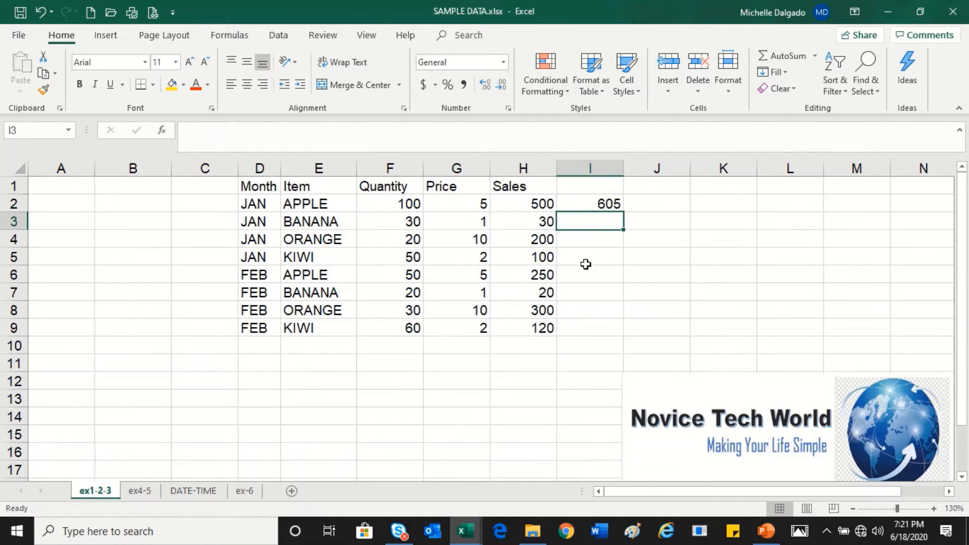
{"action": "left_click", "coordinate": [783, 56]}
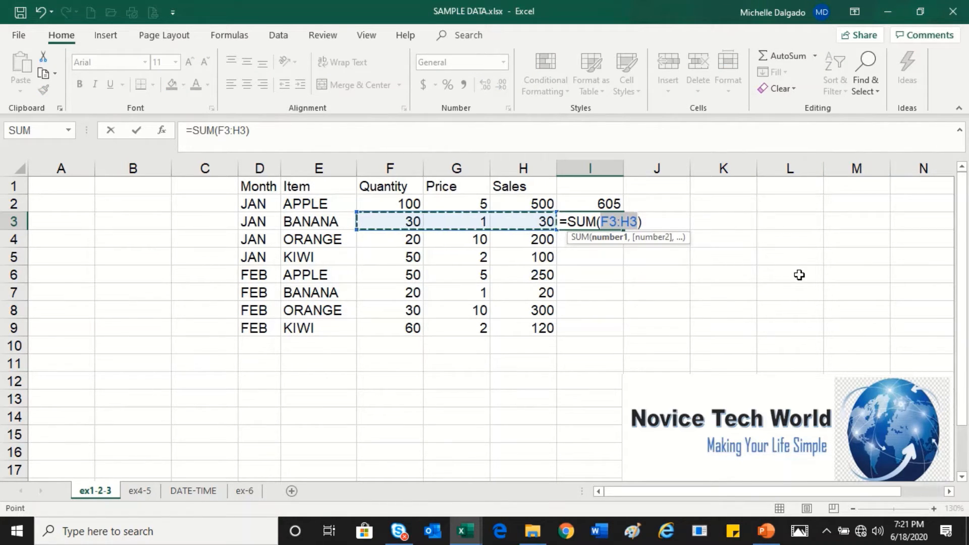
{"action": "key", "text": "Return"}
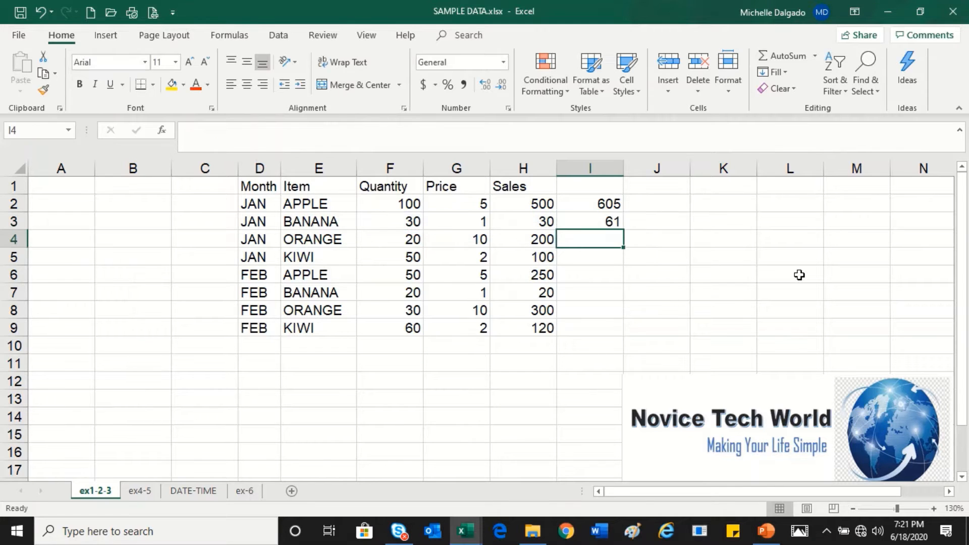
Step: Fill the sum formula in I3 down through I9 for the remaining rows
{"action": "left_click", "coordinate": [611, 222]}
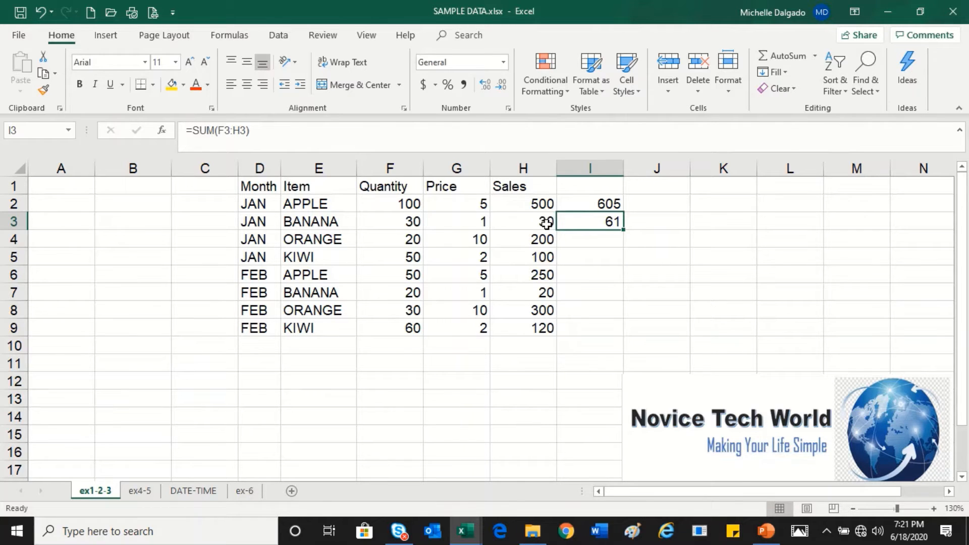
{"action": "left_click", "coordinate": [608, 238]}
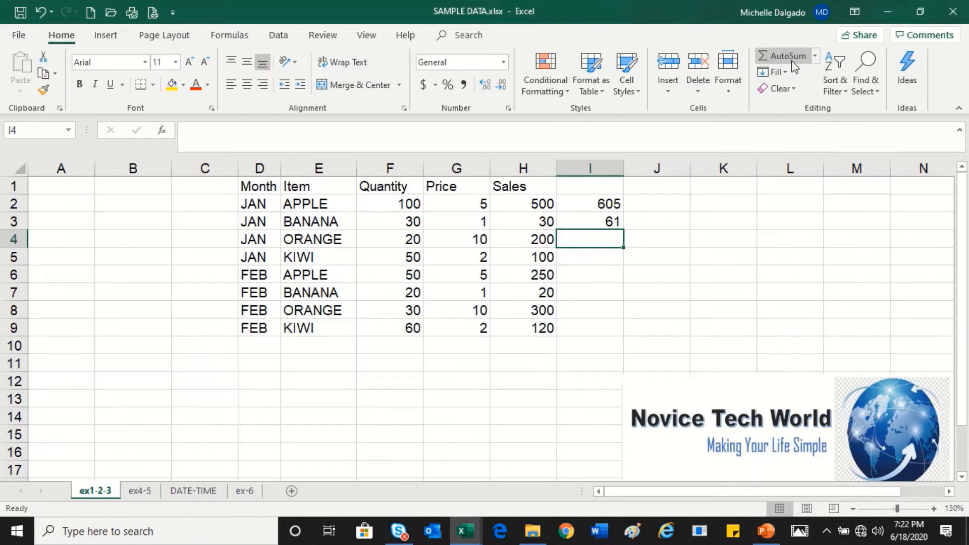
{"action": "left_click", "coordinate": [615, 222]}
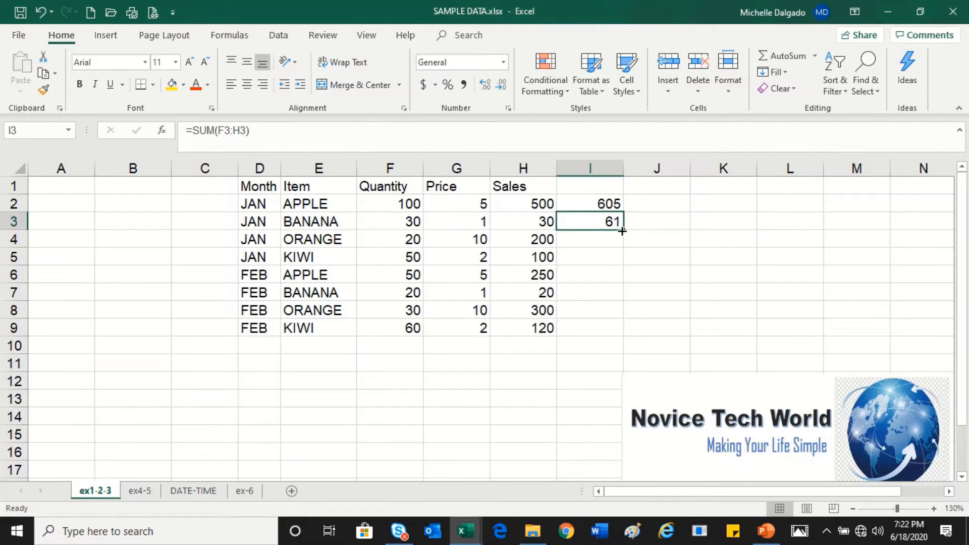
{"action": "left_click_drag", "start_coordinate": [621, 230], "coordinate": [621, 329]}
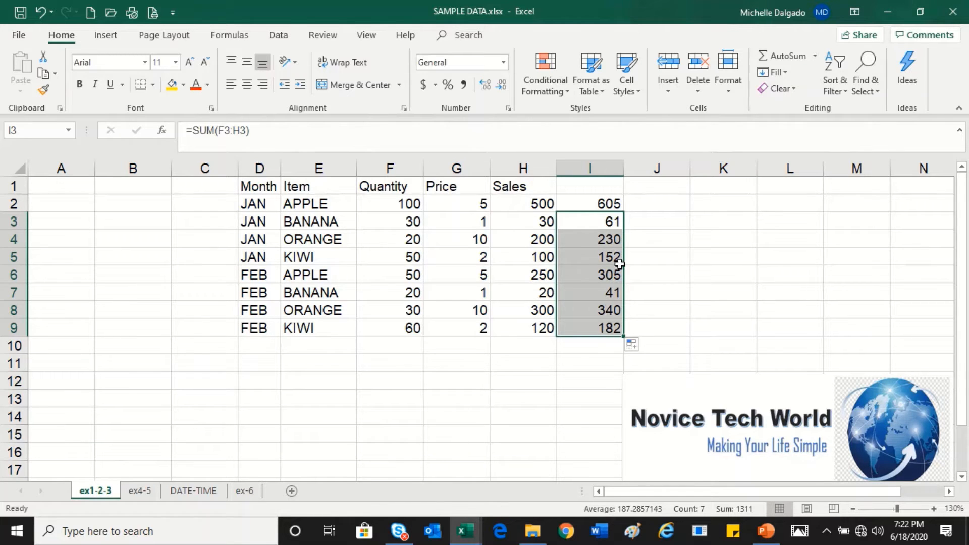
Step: Fill the sum formula in I2 down through I9 so every item row is totalled
{"action": "left_click", "coordinate": [608, 202]}
{"action": "left_click_drag", "start_coordinate": [621, 214], "coordinate": [620, 341]}
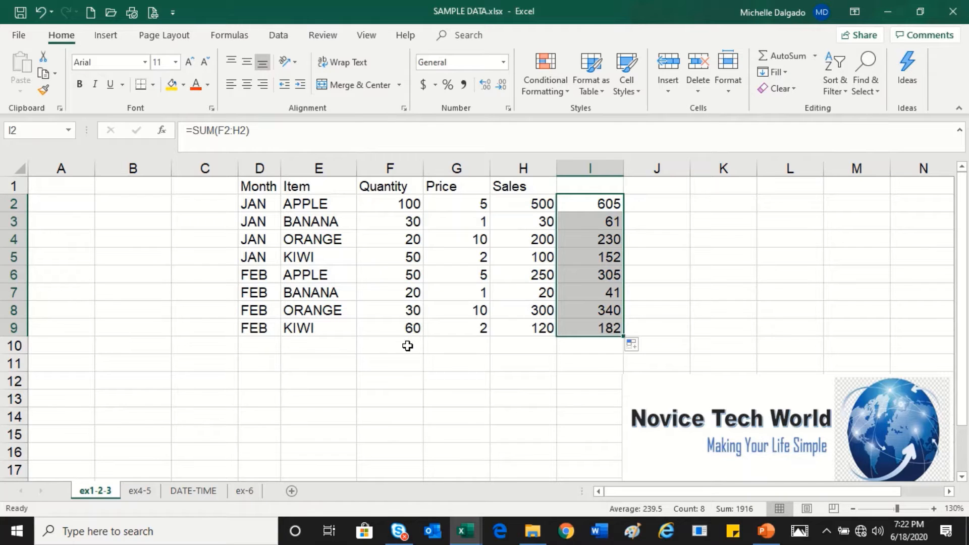
Step: AutoSum the Quantity column into F10 with =SUM(F2:F9), and check the summed range
{"action": "left_click", "coordinate": [390, 344]}
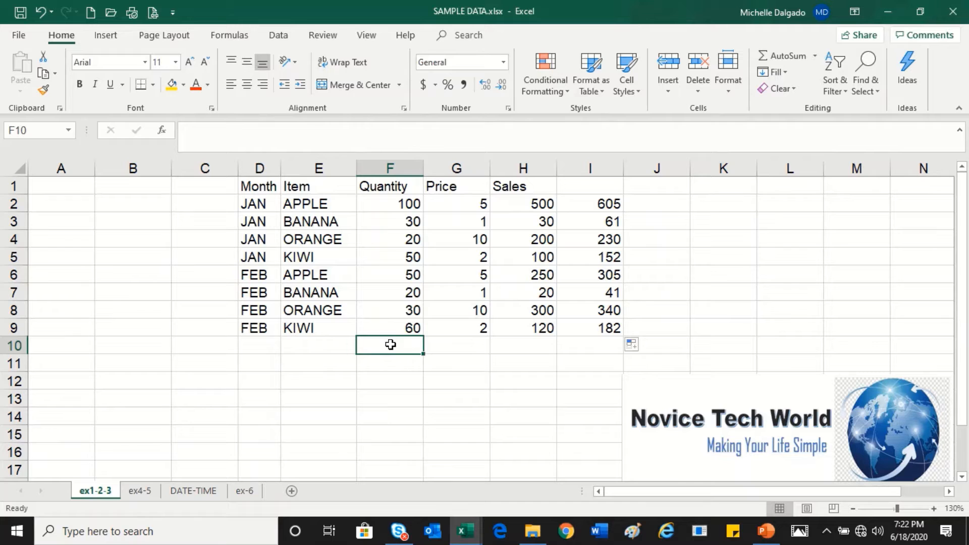
{"action": "left_click", "coordinate": [787, 56]}
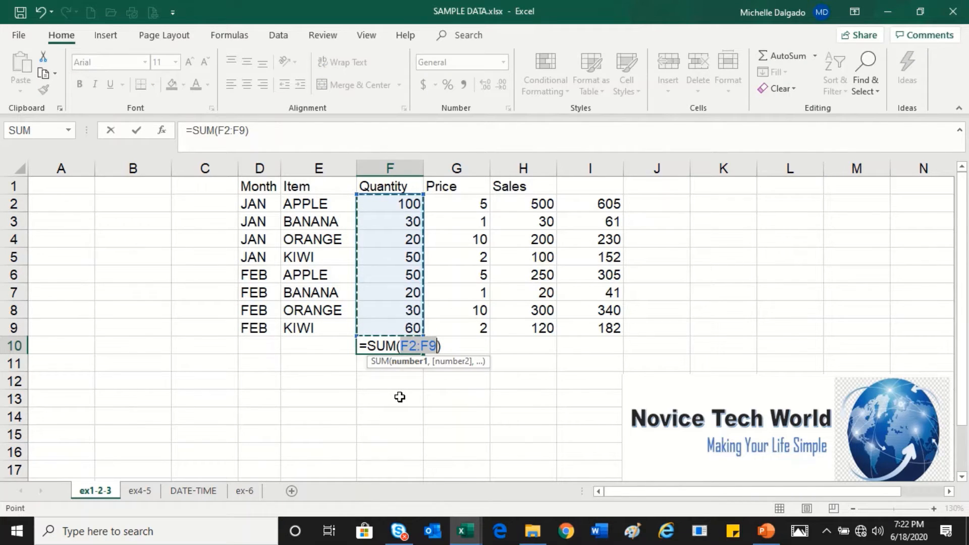
{"action": "key", "text": "Return"}
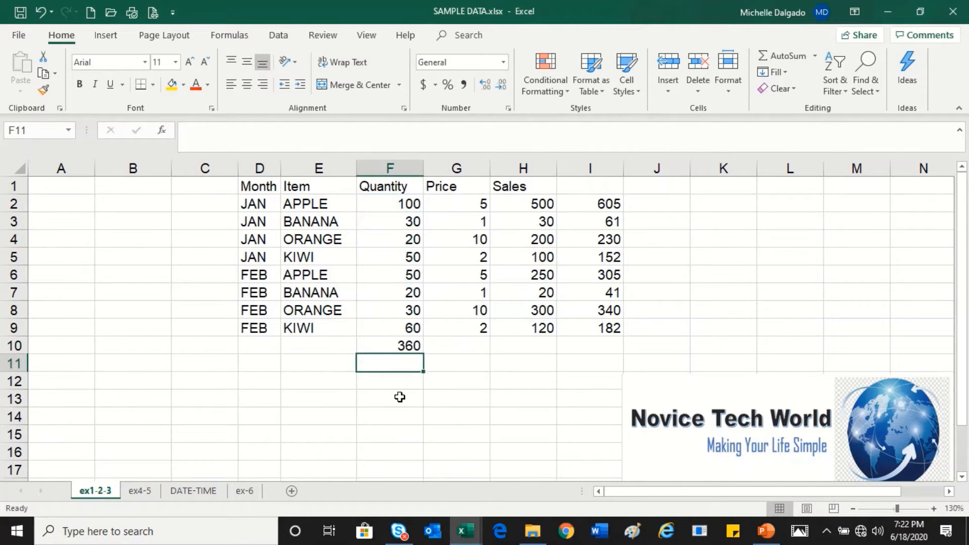
{"action": "left_click", "coordinate": [402, 345]}
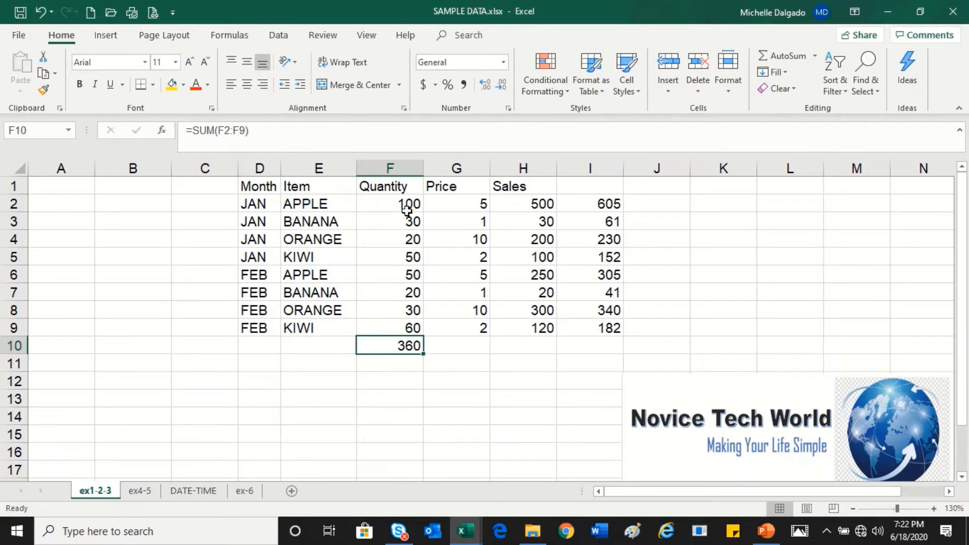
{"action": "left_click_drag", "start_coordinate": [409, 201], "coordinate": [410, 327]}
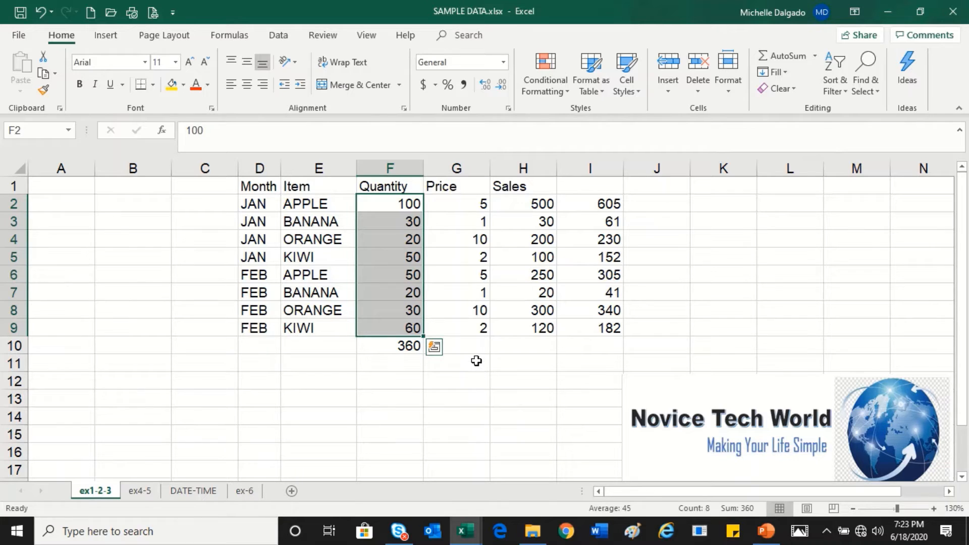
Step: AutoSum the Price column into G10 with =SUM(G2:G9), and check the summed range
{"action": "left_click", "coordinate": [480, 350]}
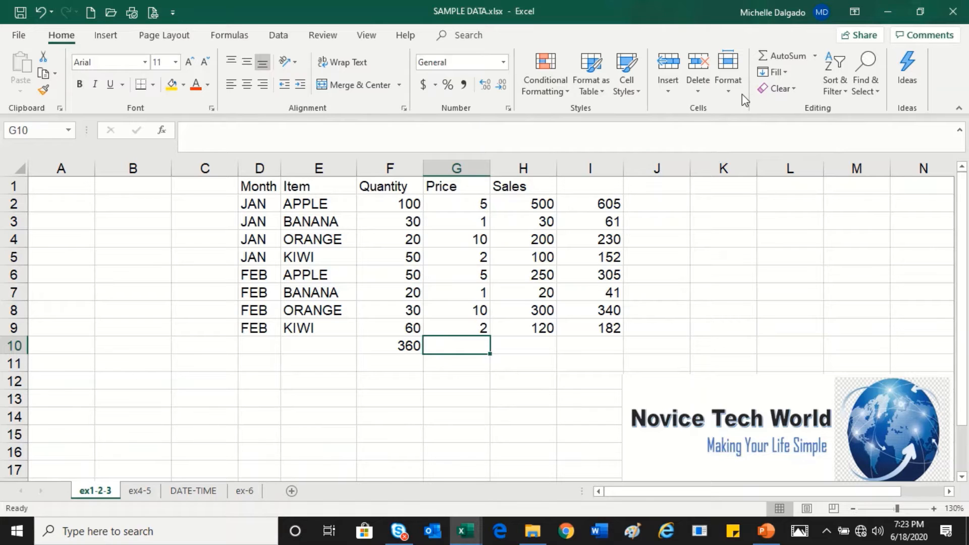
{"action": "left_click", "coordinate": [780, 58]}
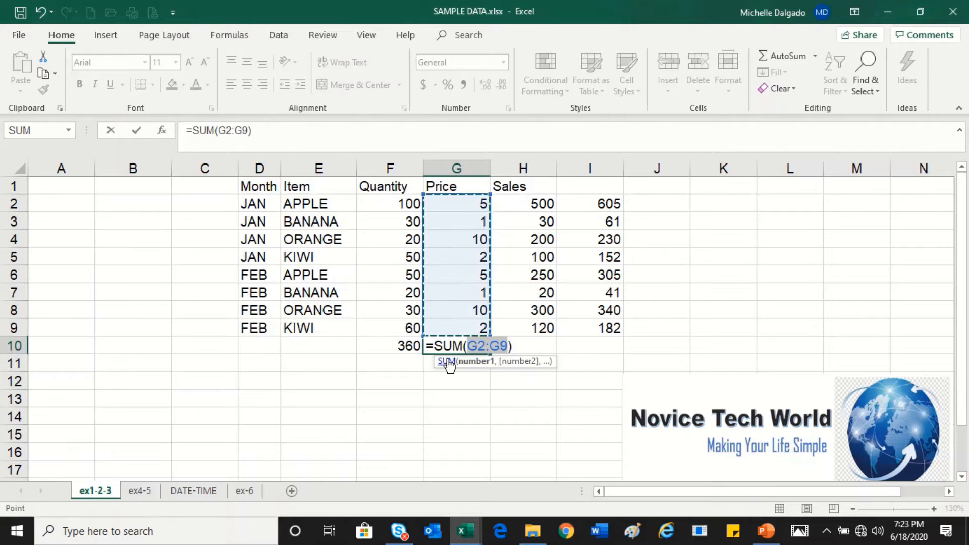
{"action": "key", "text": "Return"}
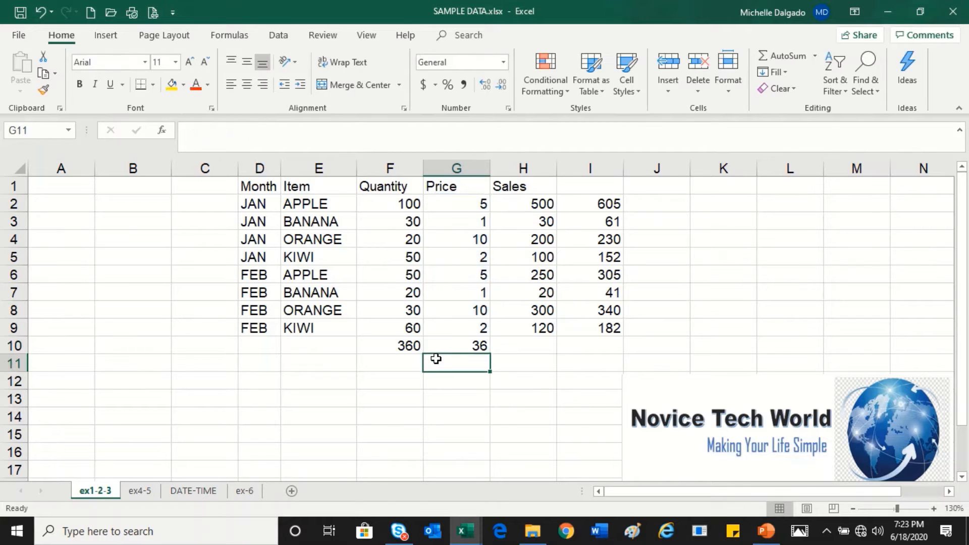
{"action": "left_click_drag", "start_coordinate": [472, 203], "coordinate": [475, 328]}
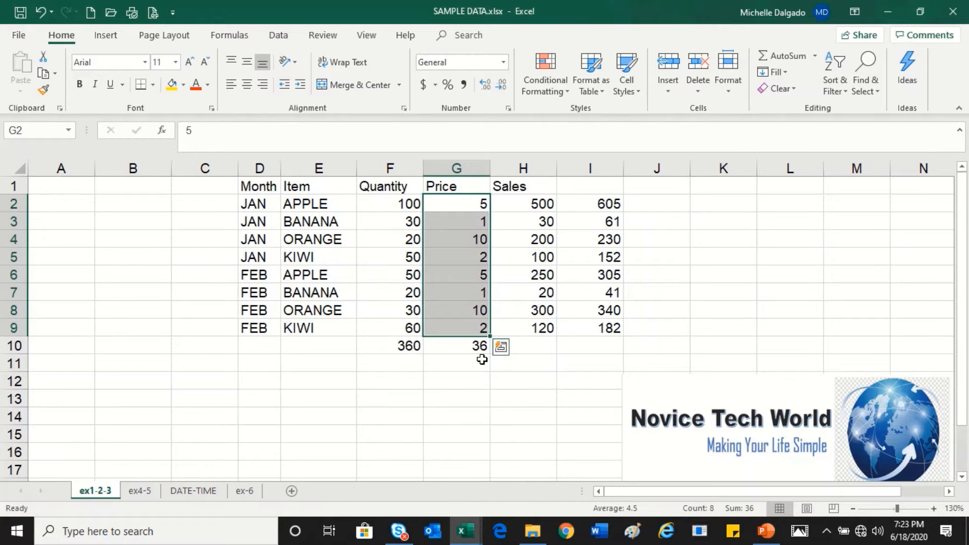
{"action": "left_click", "coordinate": [474, 345]}
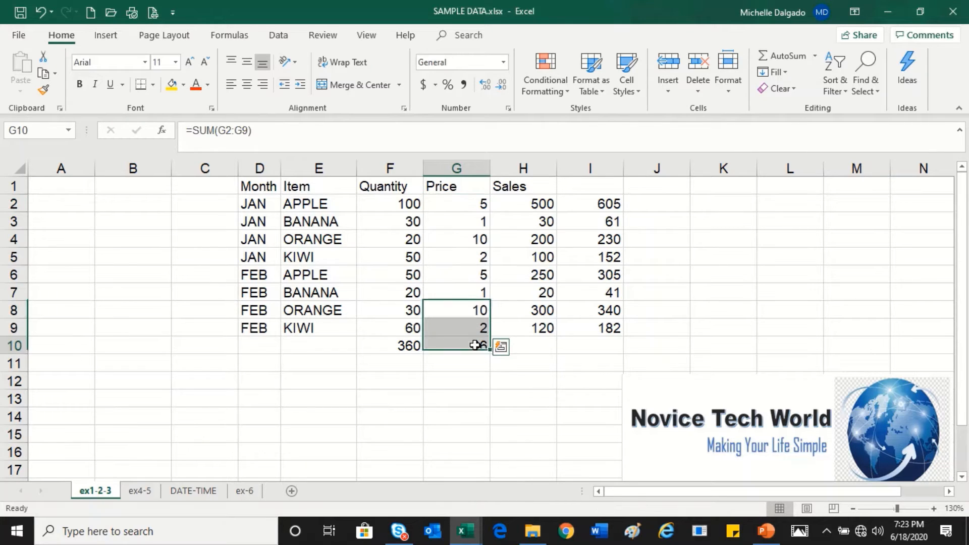
Step: Fill the Quantity total in F10 across through I10, and clear the whole F10:I10 totals range
{"action": "left_click", "coordinate": [409, 346]}
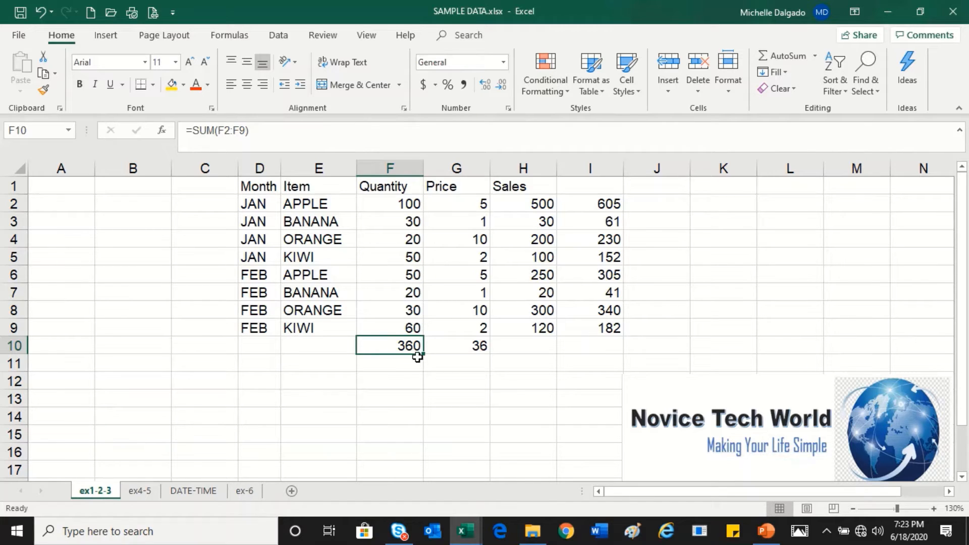
{"action": "left_click_drag", "start_coordinate": [424, 355], "coordinate": [616, 357]}
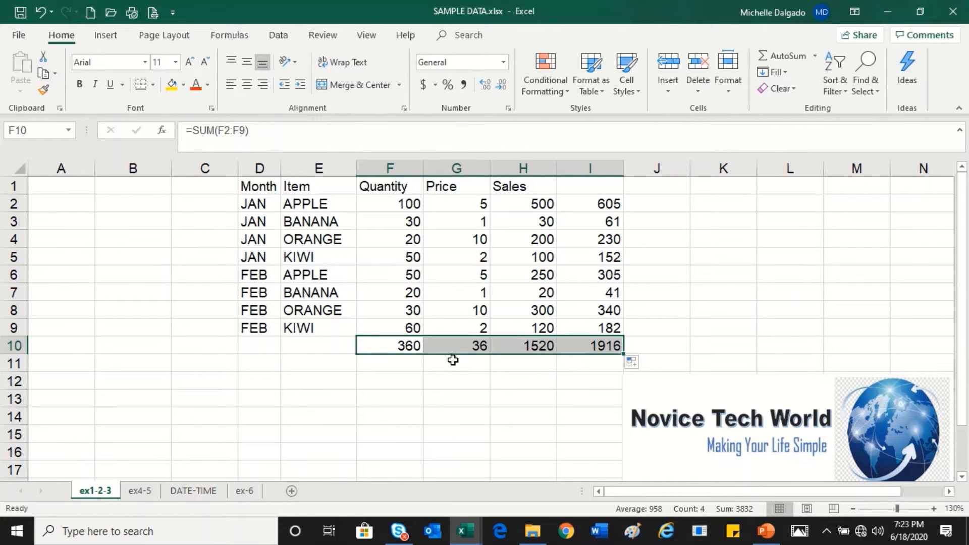
{"action": "key", "text": "Delete"}
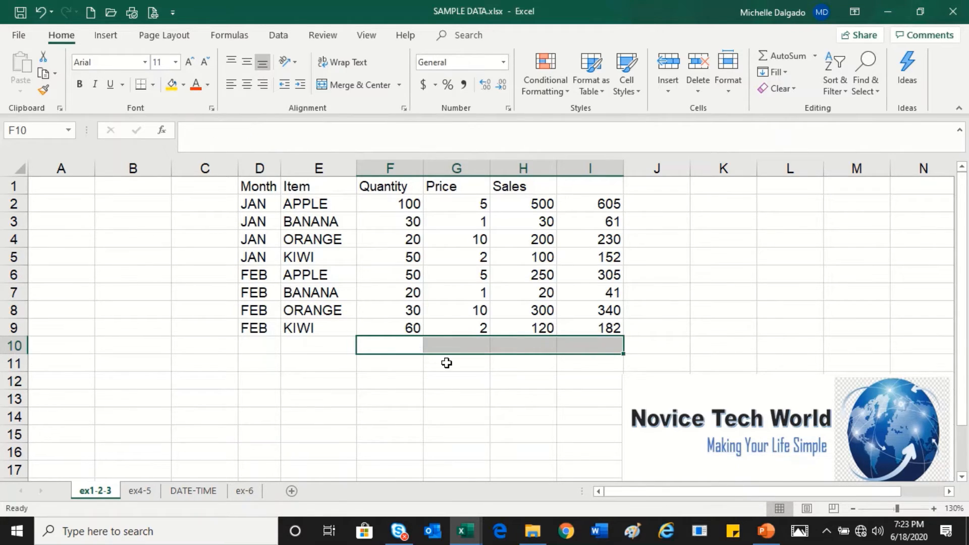
Step: Insert an AutoSum of the Quantity values, =SUM(F2:F9), in the empty cell F10
{"action": "left_click", "coordinate": [395, 347]}
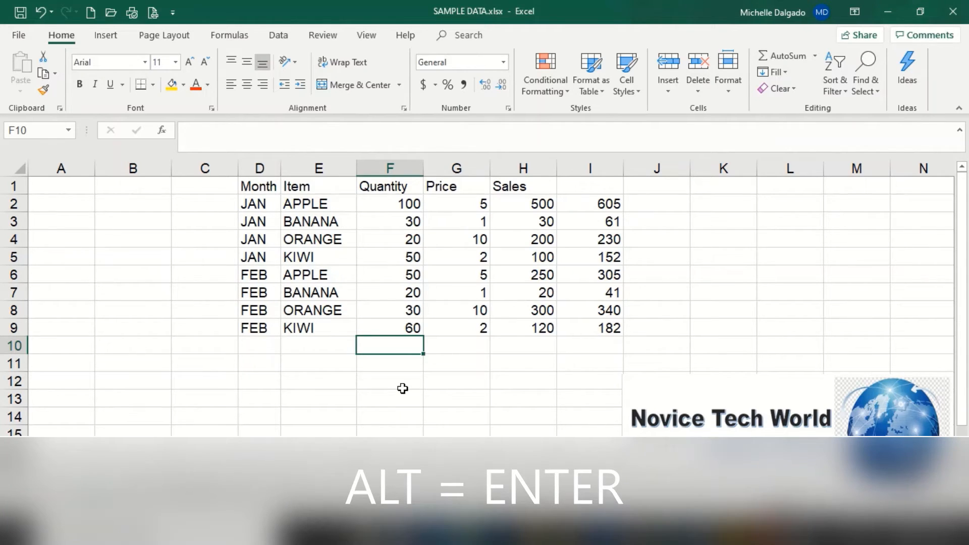
{"action": "key", "text": "alt"}
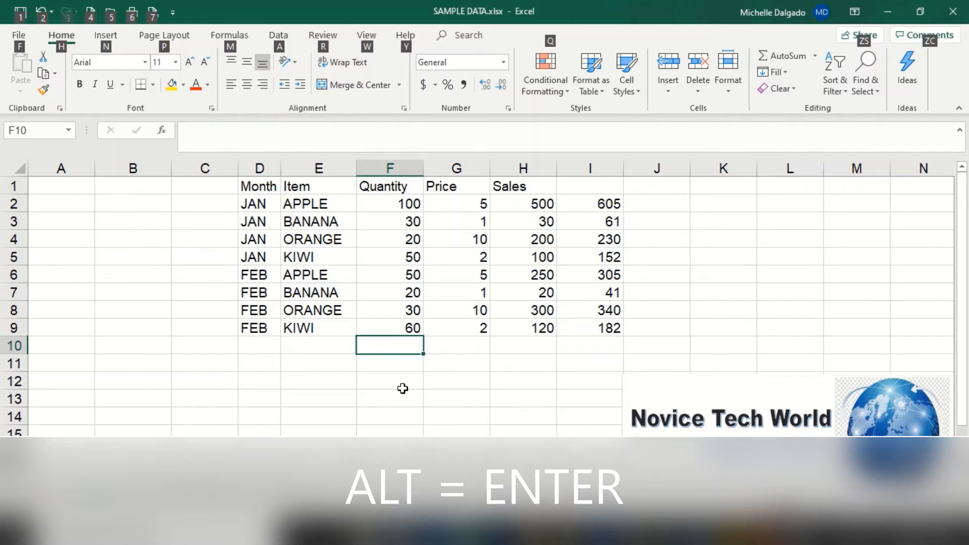
{"action": "key", "text": "alt+="}
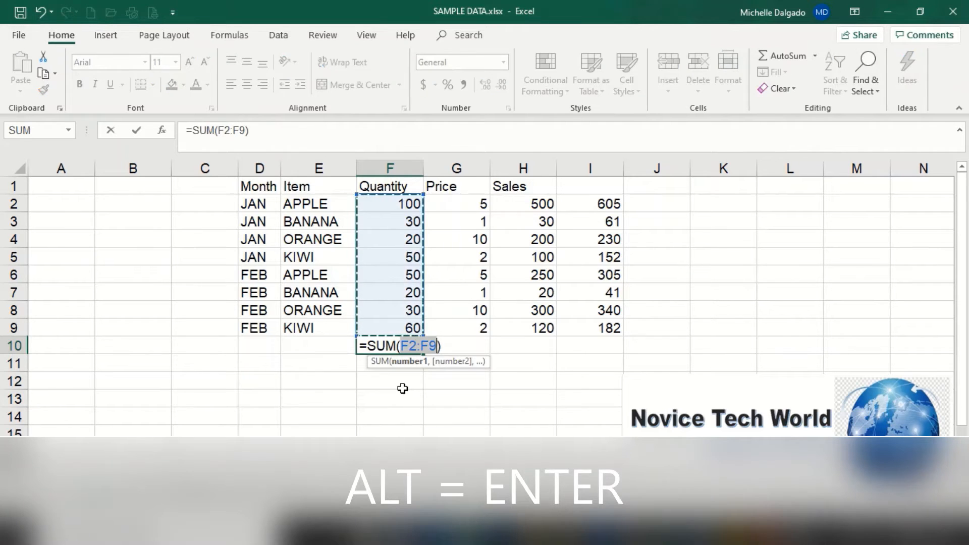
{"action": "key", "text": "Return"}
{"action": "left_click", "coordinate": [398, 345]}
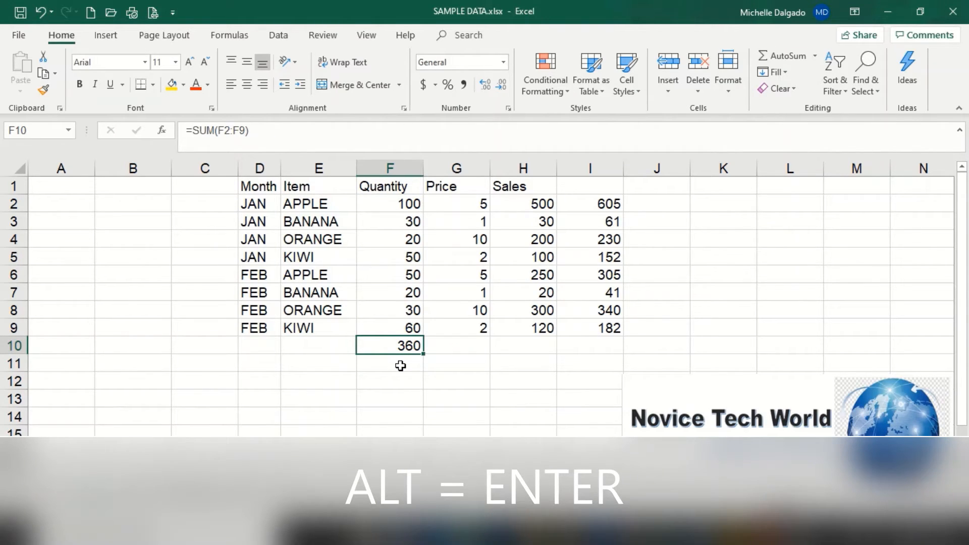
Step: AutoSum the Price column into G10 with =SUM(G2:G9), and clear both column totals in F10:G10
{"action": "left_click", "coordinate": [456, 345]}
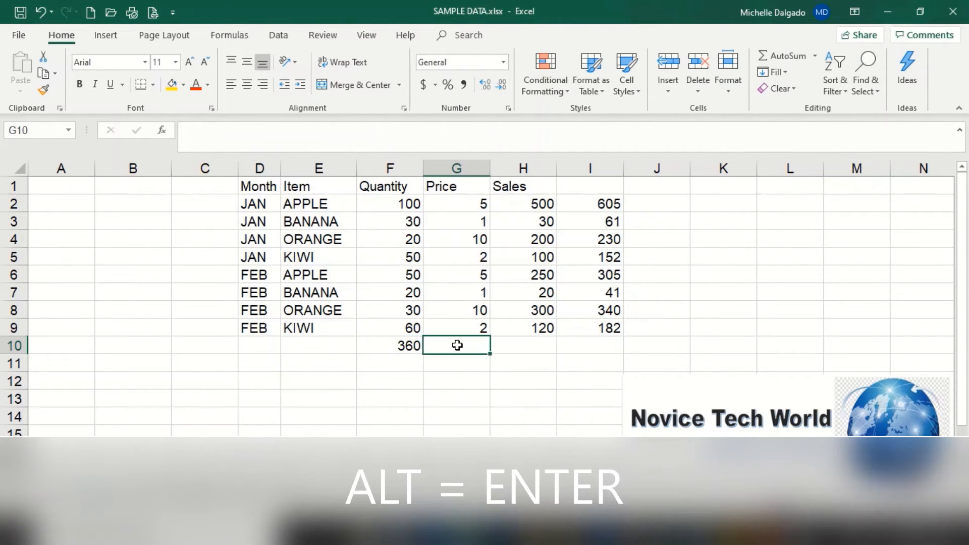
{"action": "key", "text": "alt"}
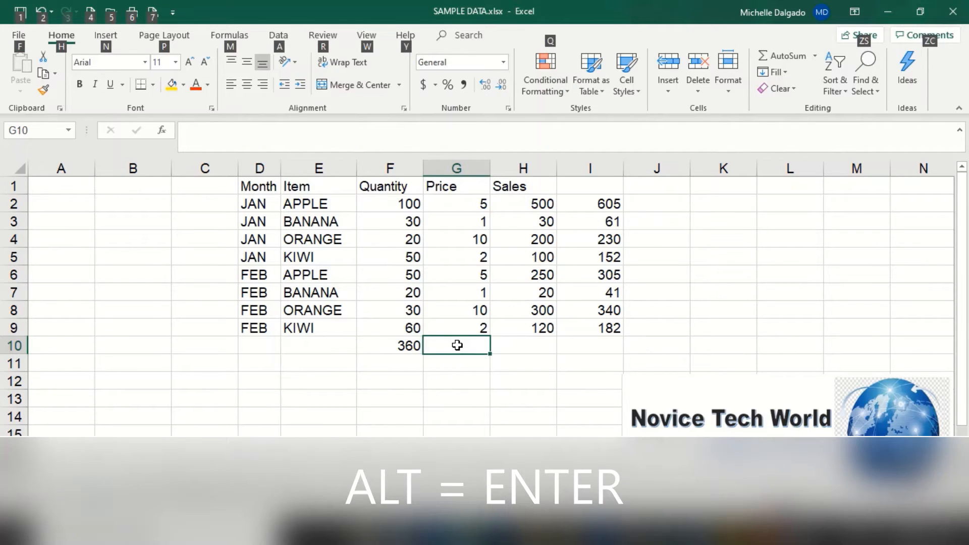
{"action": "key", "text": "alt+equal"}
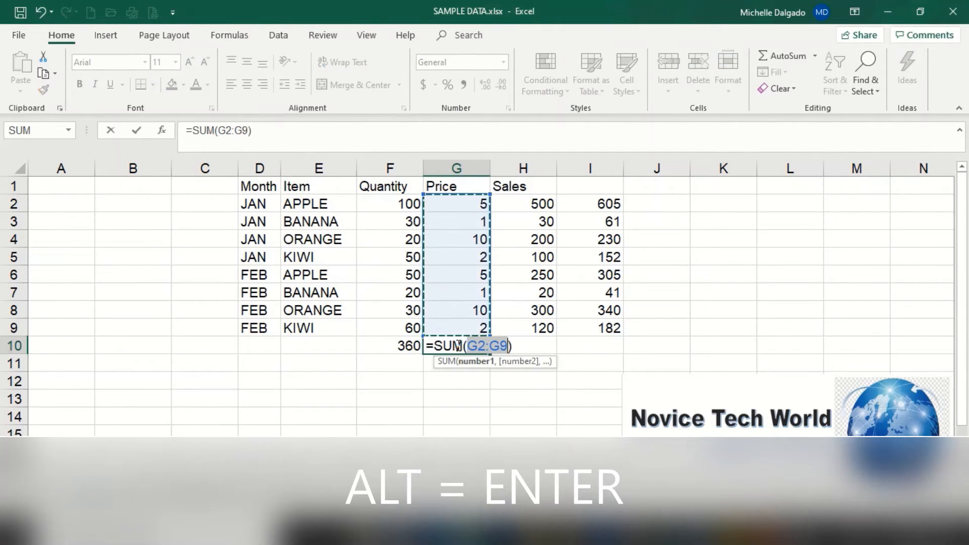
{"action": "key", "text": "Return"}
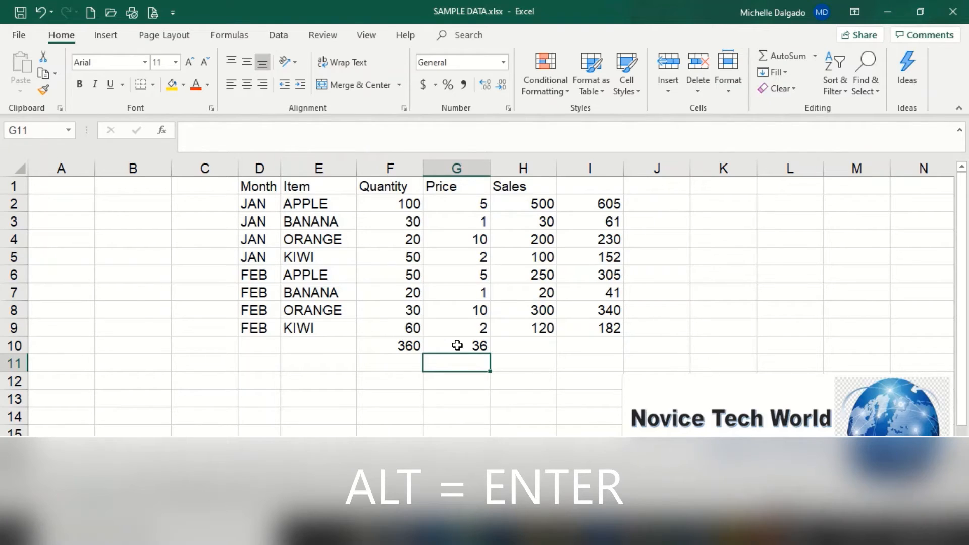
{"action": "left_click", "coordinate": [472, 345]}
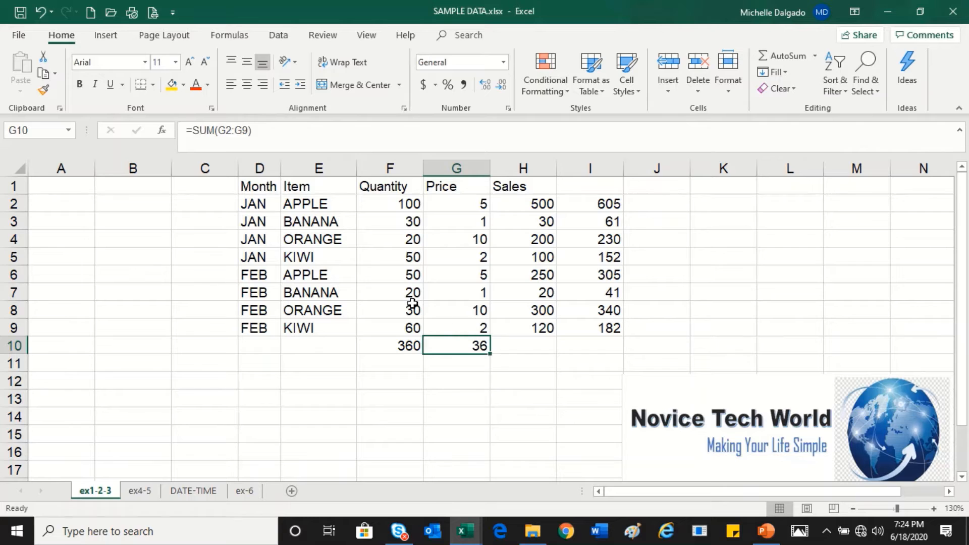
{"action": "left_click_drag", "start_coordinate": [396, 344], "coordinate": [463, 345]}
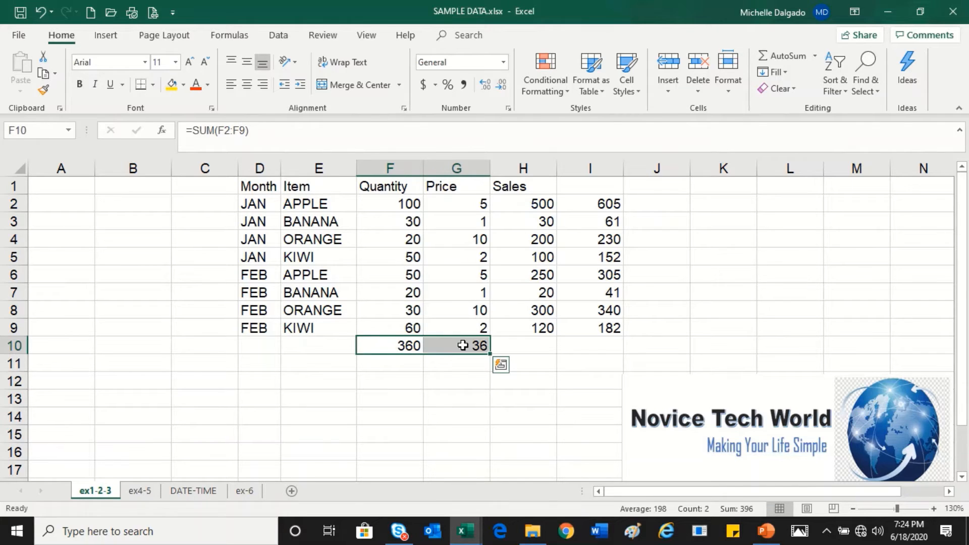
{"action": "key", "text": "Delete"}
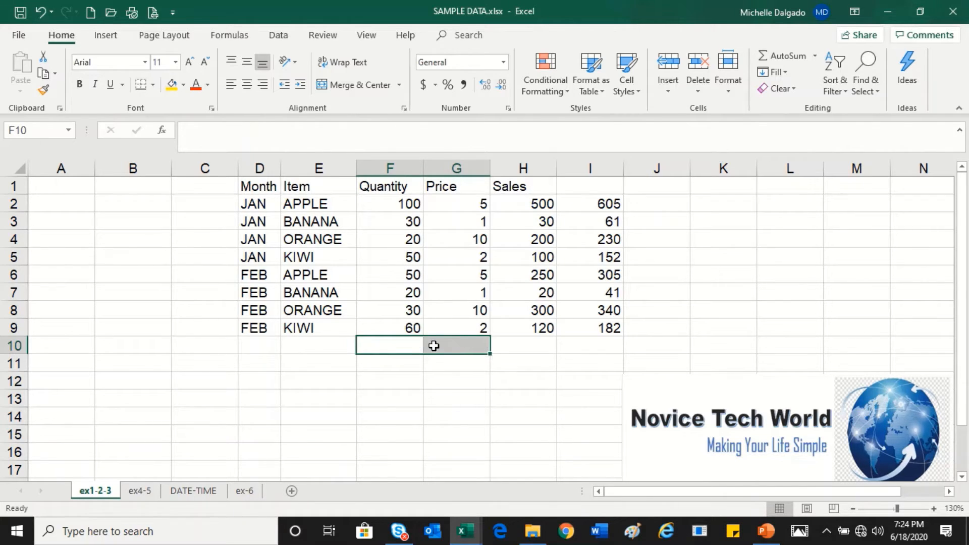
Step: Highlight the Quantity values in F2:F9, and the whole block of numbers in F2:I9, as examples of sum ranges
{"action": "left_click_drag", "start_coordinate": [405, 205], "coordinate": [401, 327]}
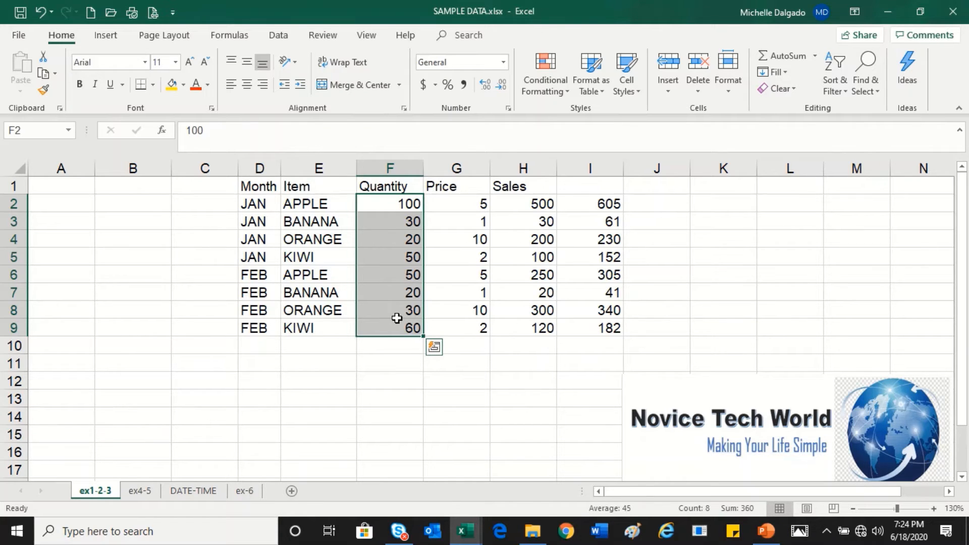
{"action": "left_click", "coordinate": [394, 202]}
{"action": "left_click_drag", "start_coordinate": [394, 202], "coordinate": [594, 330]}
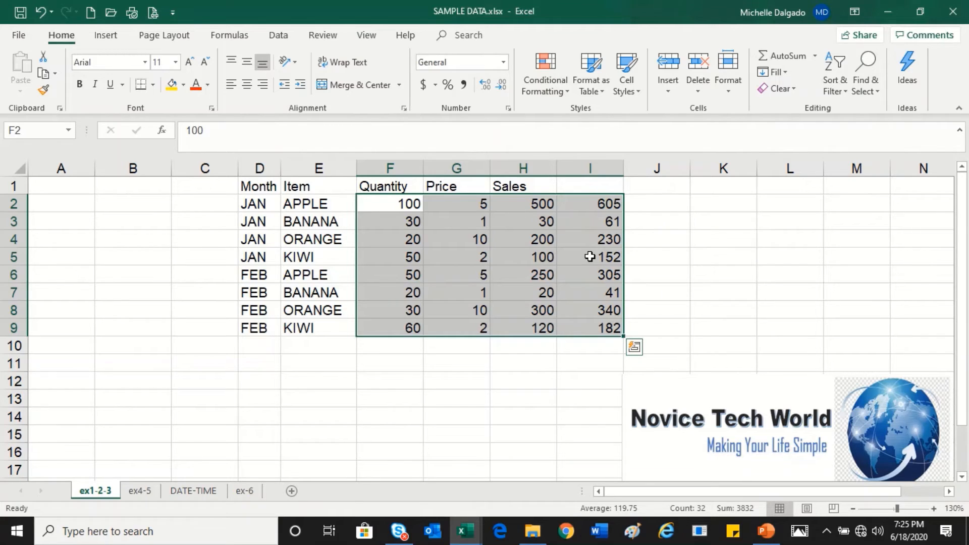
{"action": "left_click_drag", "start_coordinate": [385, 201], "coordinate": [595, 320]}
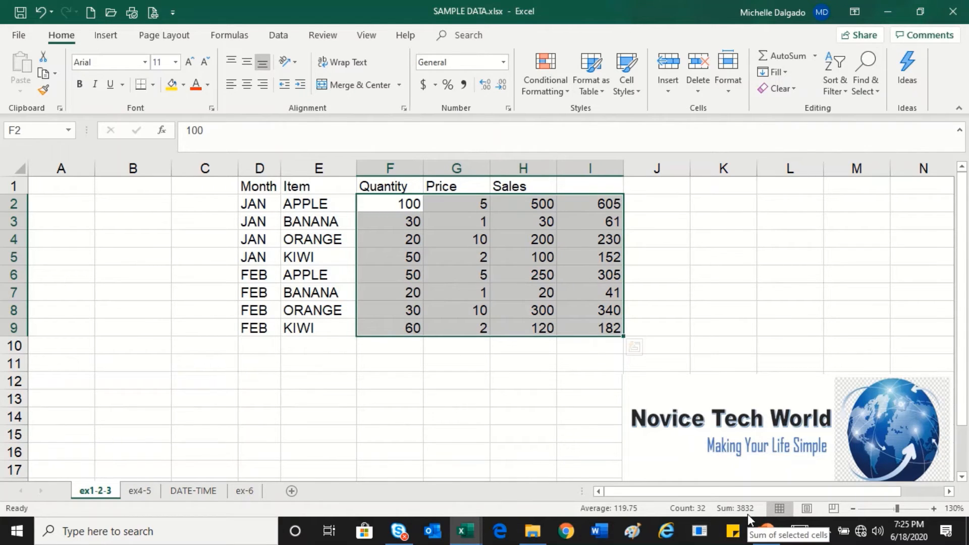
{"action": "left_click", "coordinate": [404, 373]}
Step: Enter a manual SUM formula in F10 that adds only the Quantity cells F2:F6, and check it
{"action": "left_click", "coordinate": [396, 348]}
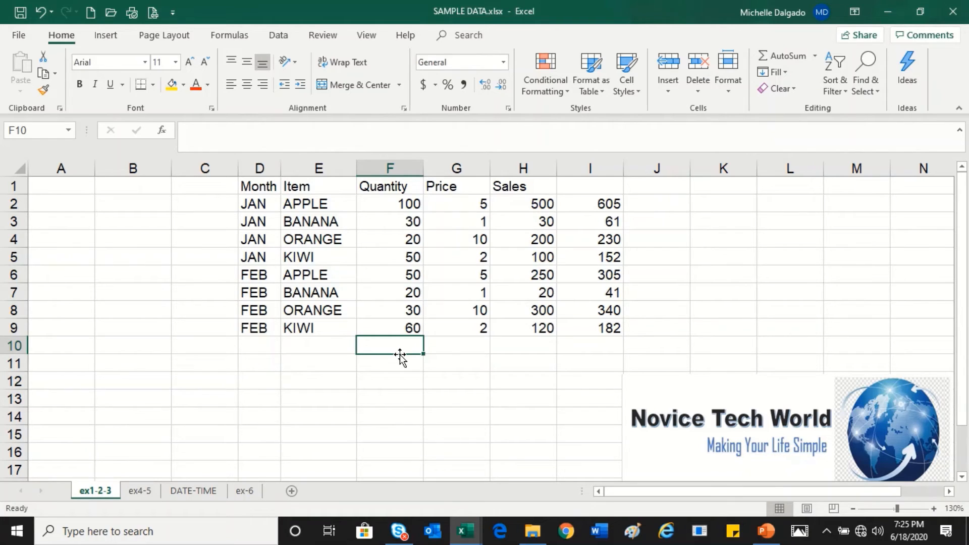
{"action": "type", "text": "="}
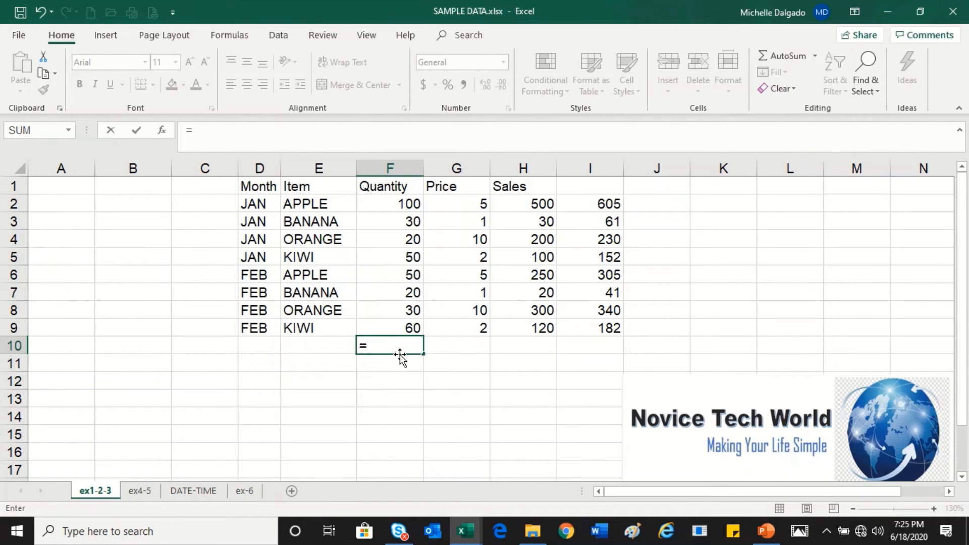
{"action": "type", "text": "sum"}
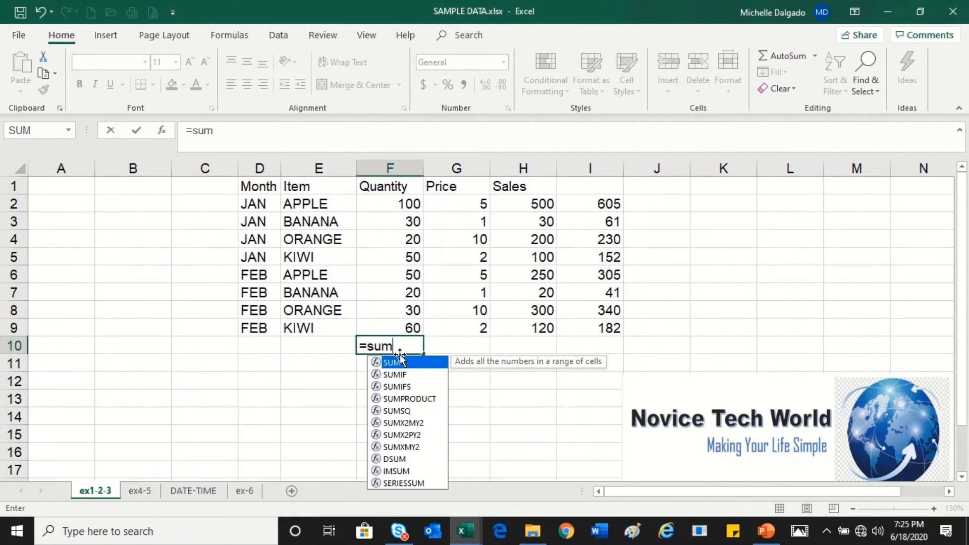
{"action": "type", "text": "("}
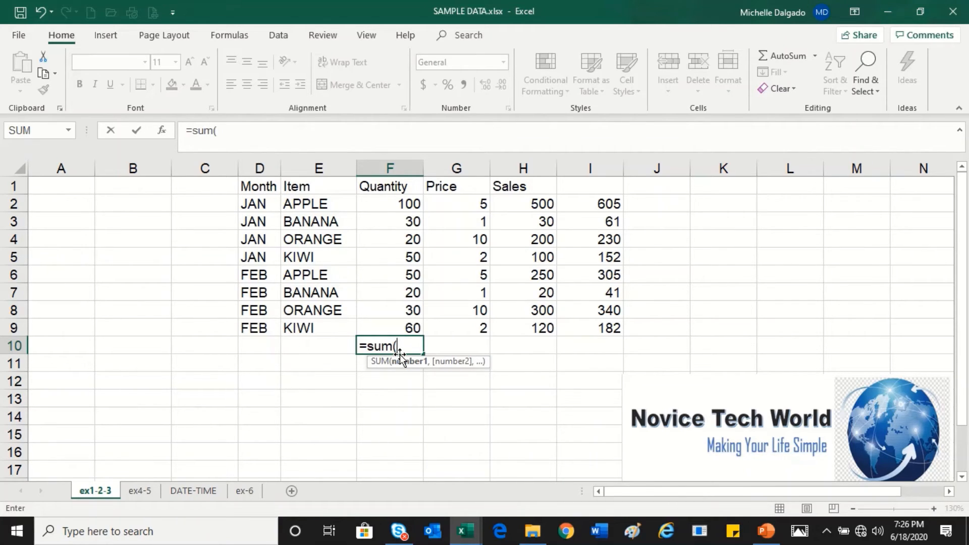
{"action": "left_click_drag", "start_coordinate": [406, 206], "coordinate": [409, 275]}
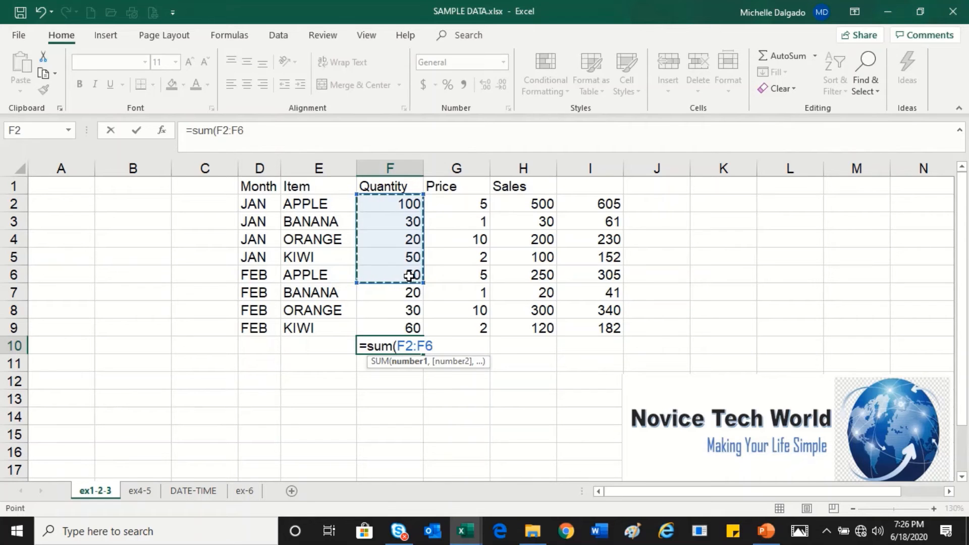
{"action": "key", "text": "Return"}
{"action": "left_click", "coordinate": [410, 348]}
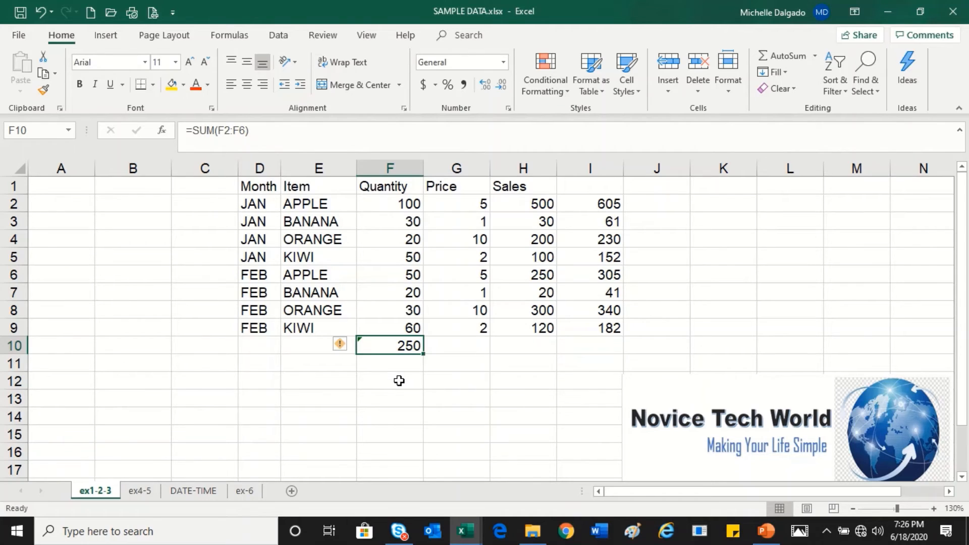
Step: Enter a manual SUM formula in G10 that adds only the Price cells G2:G6, and check it
{"action": "left_click", "coordinate": [456, 343]}
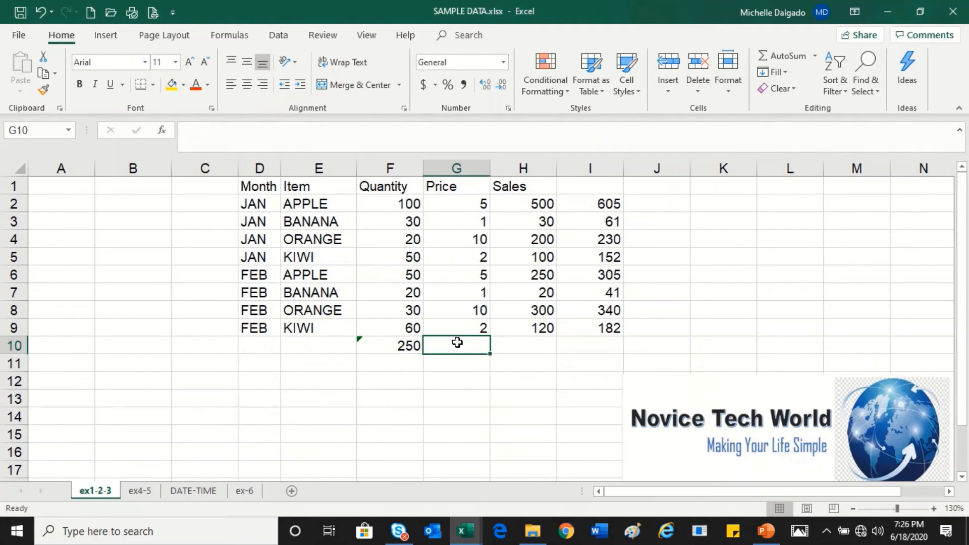
{"action": "type", "text": "=s"}
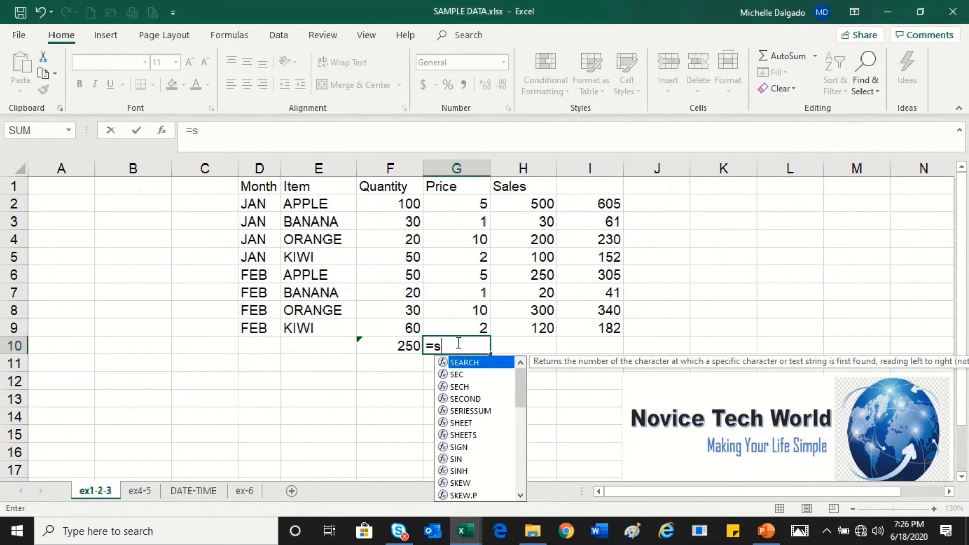
{"action": "type", "text": "um("}
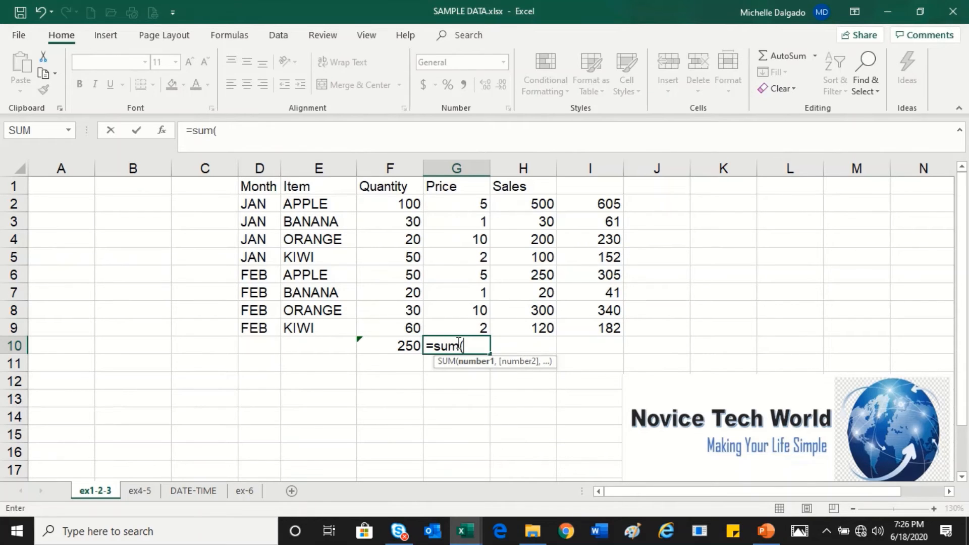
{"action": "left_click_drag", "start_coordinate": [474, 210], "coordinate": [472, 275]}
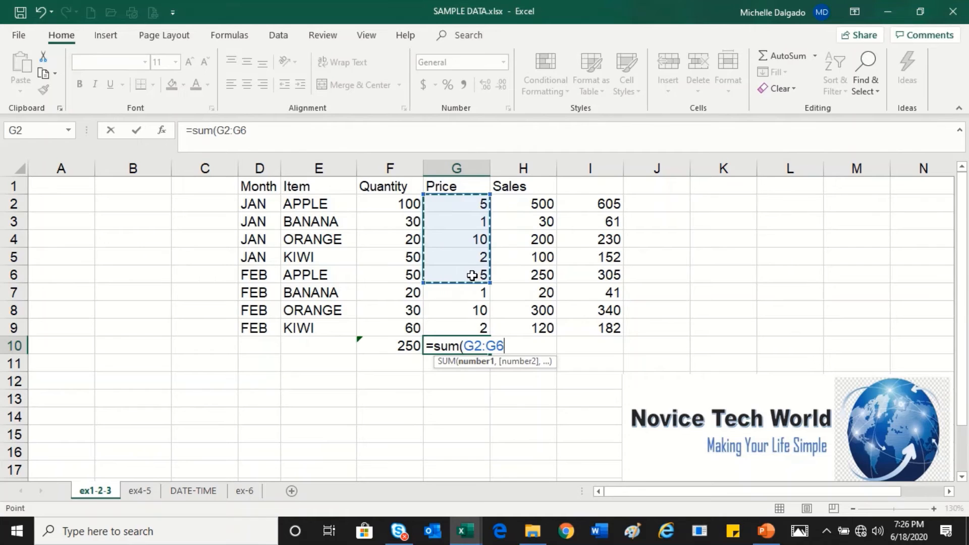
{"action": "key", "text": "Return"}
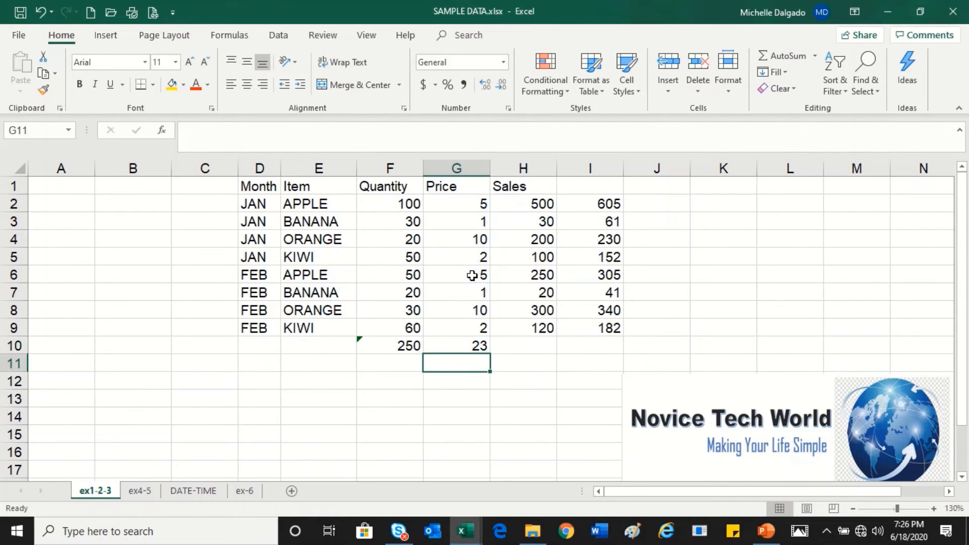
{"action": "left_click", "coordinate": [454, 345]}
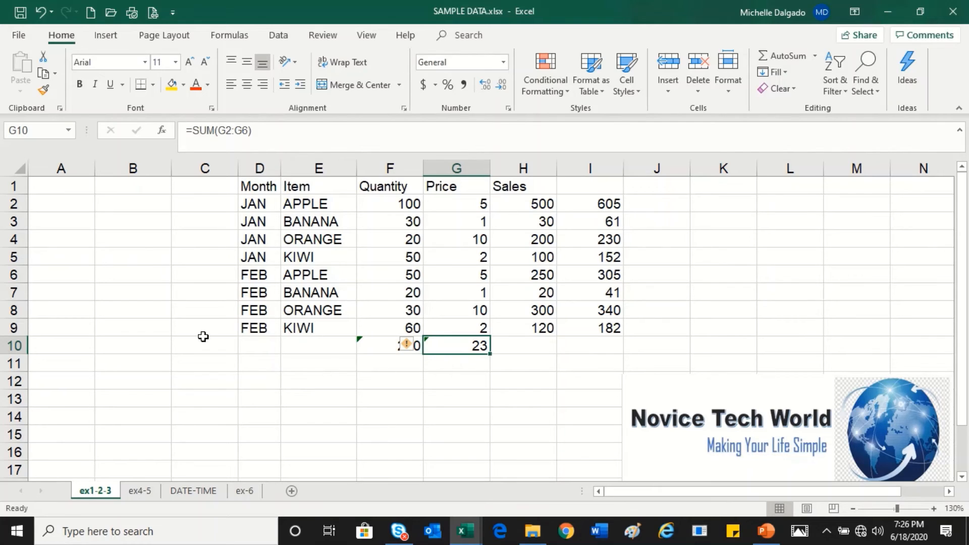
Step: Enter =SUM(F2:F5,H2:H5,500) in B2 to add the January quantities, the January sales and the constant 500
{"action": "left_click", "coordinate": [129, 205]}
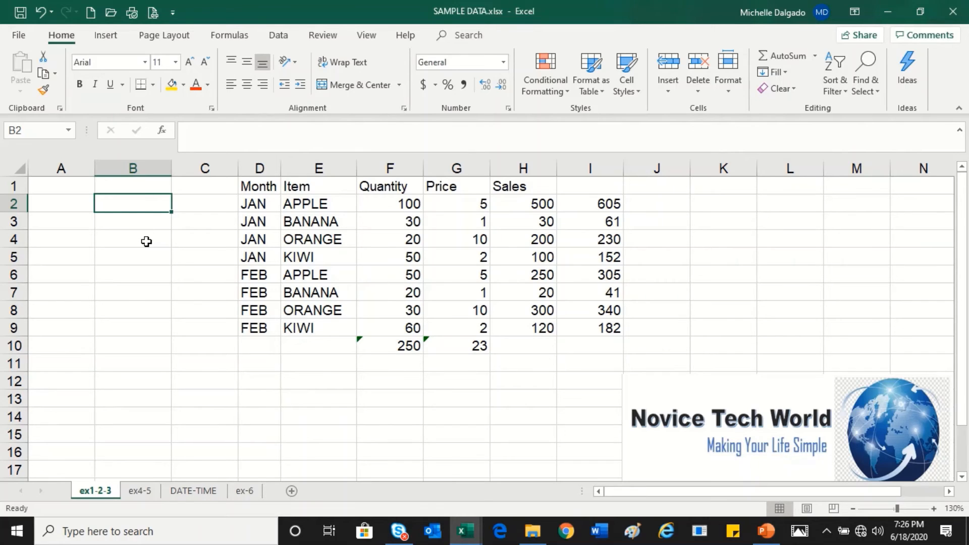
{"action": "type", "text": "="}
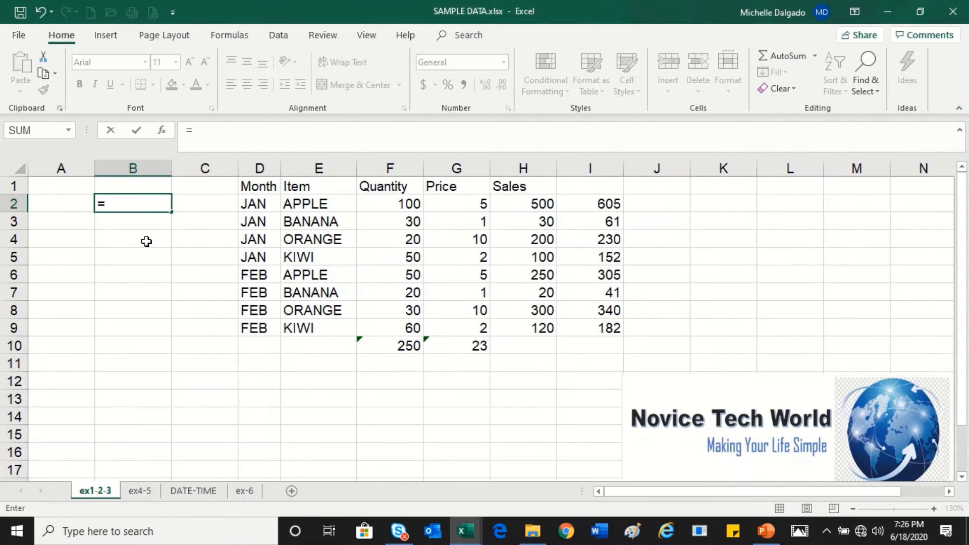
{"action": "type", "text": "sum"}
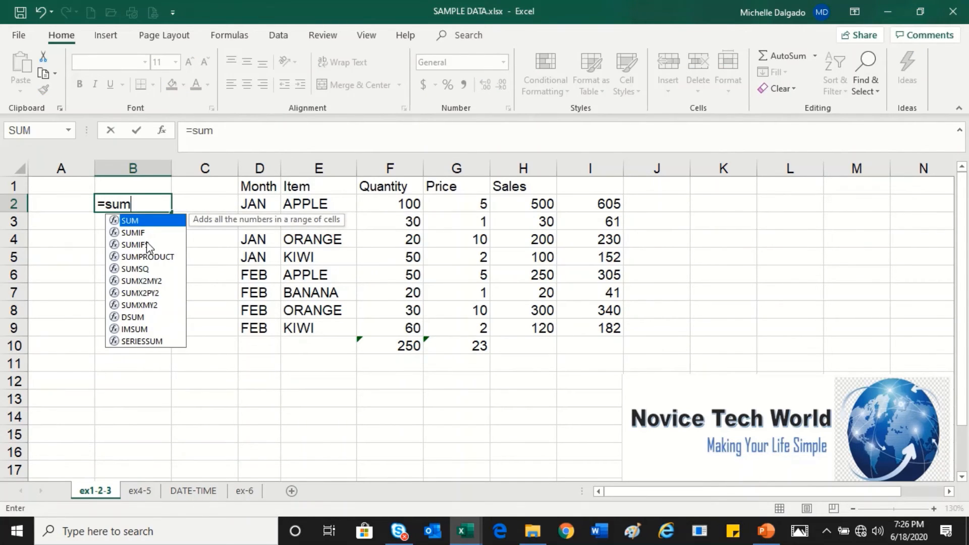
{"action": "type", "text": "("}
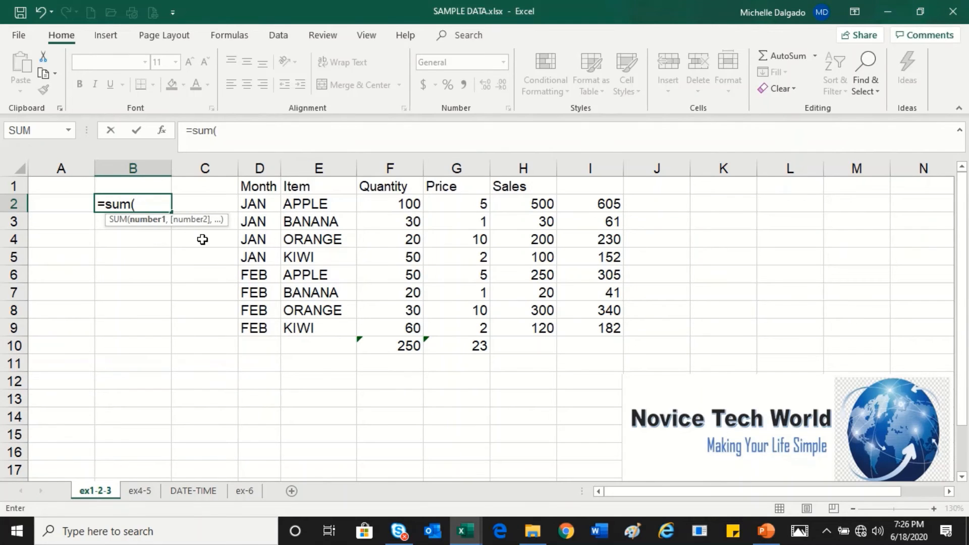
{"action": "left_click_drag", "start_coordinate": [395, 207], "coordinate": [399, 260]}
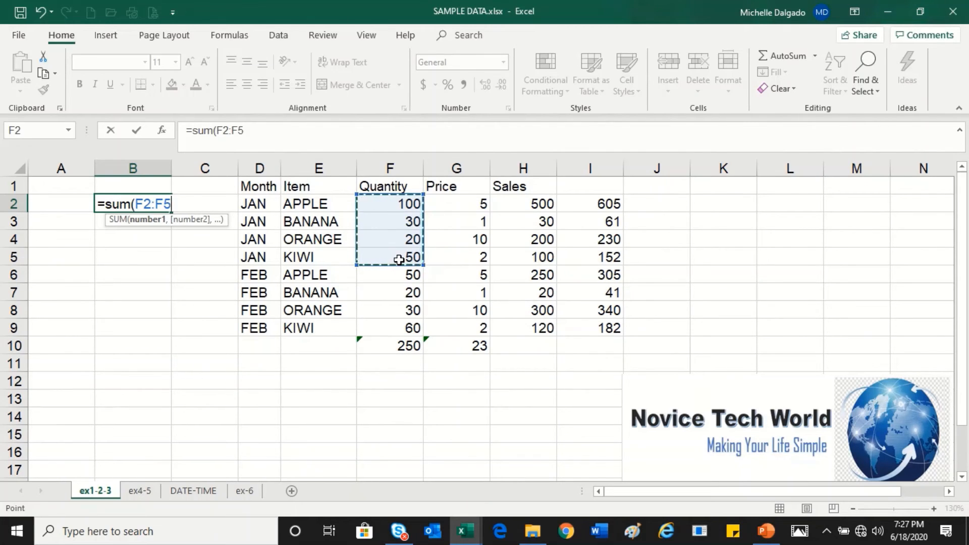
{"action": "type", "text": ","}
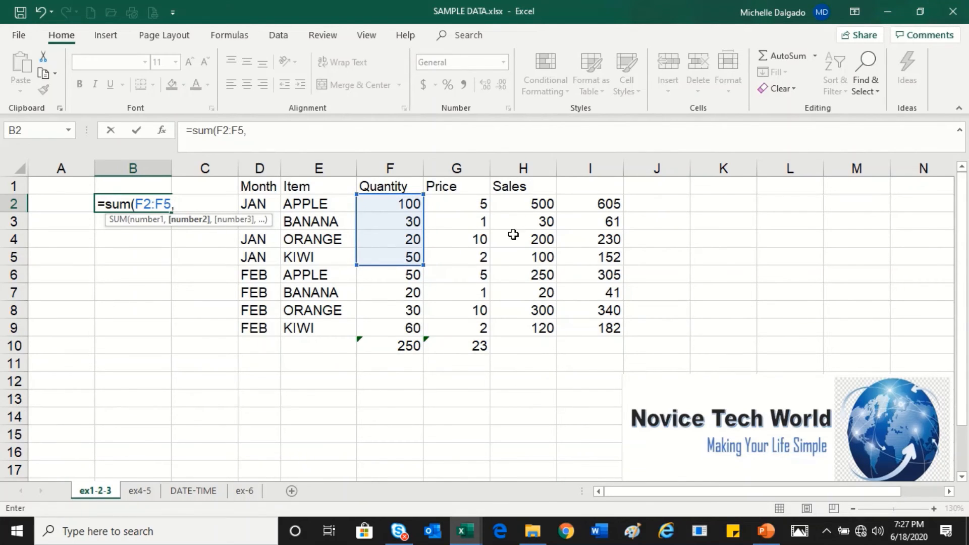
{"action": "left_click_drag", "start_coordinate": [527, 203], "coordinate": [535, 257]}
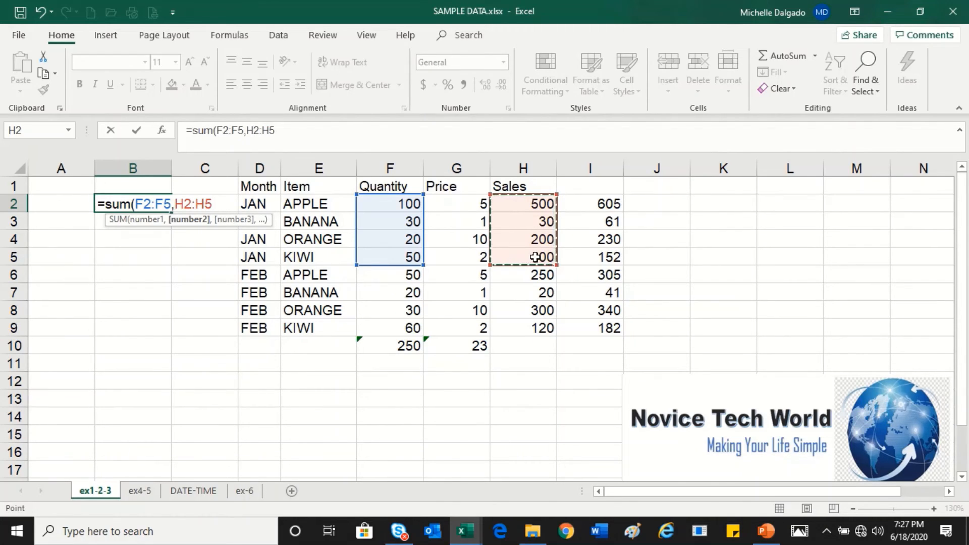
{"action": "type", "text": ","}
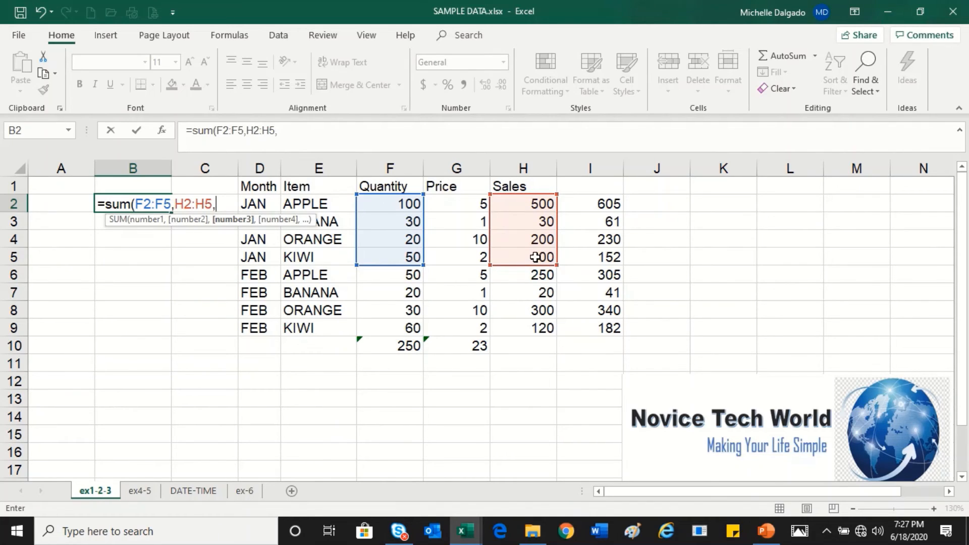
{"action": "type", "text": "500"}
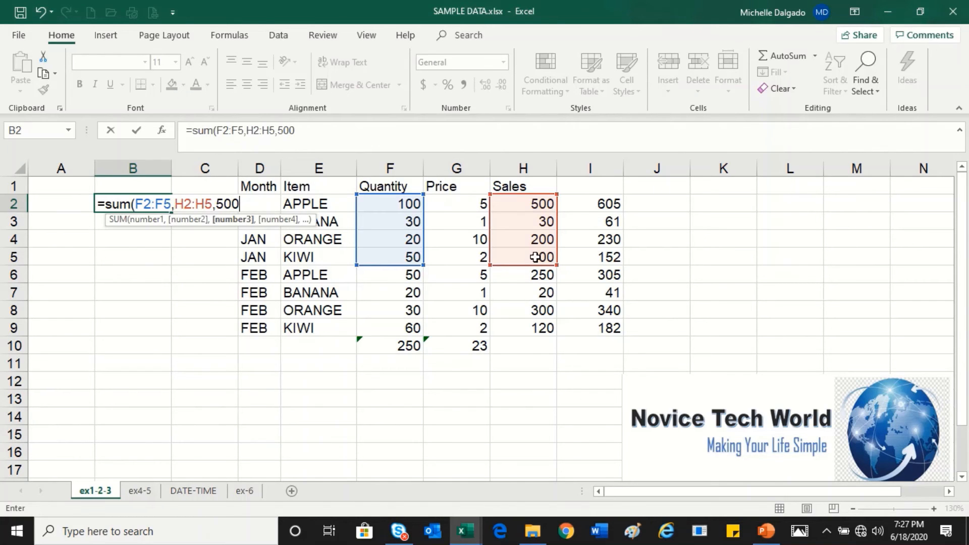
{"action": "type", "text": ")"}
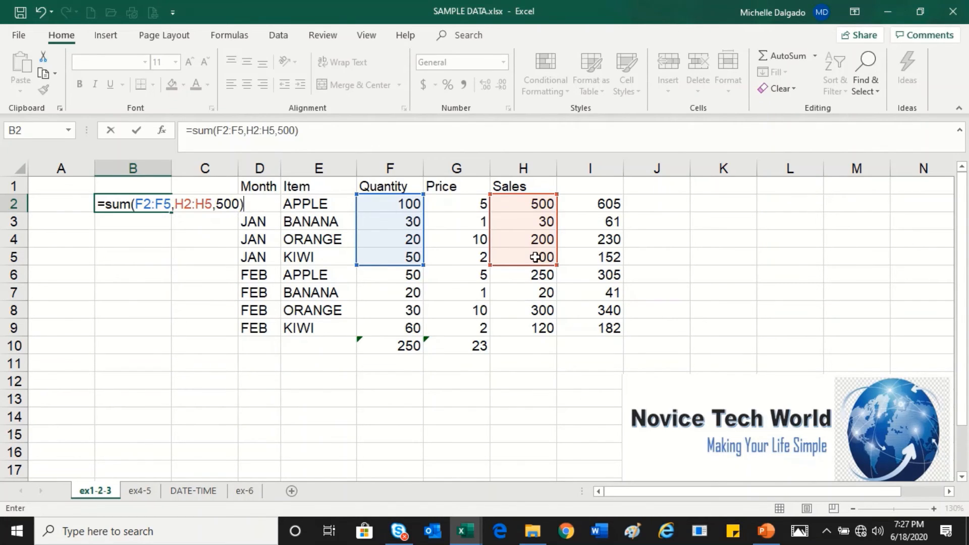
{"action": "key", "text": "Return"}
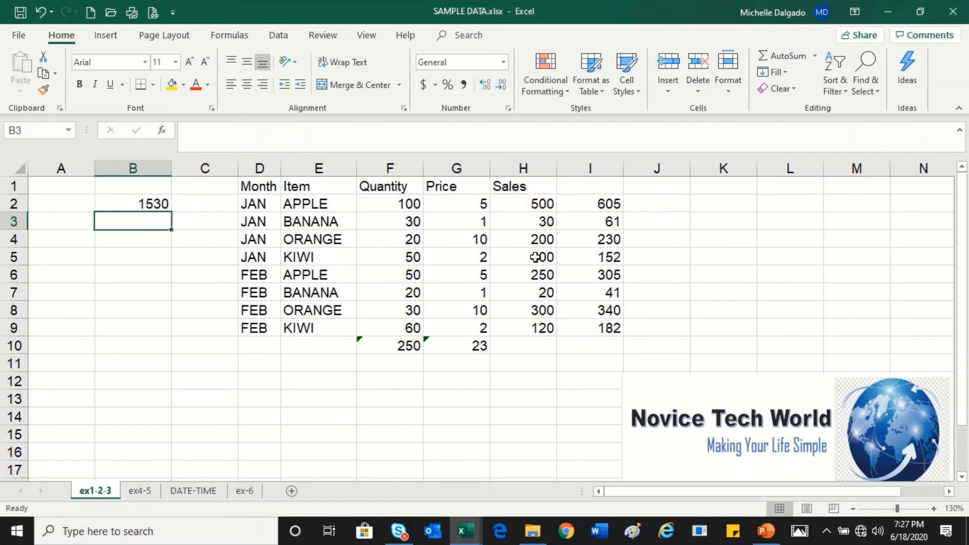
Step: Review the SUM formula in B2, highlighting its constant argument 500, and leave the cell without editing it
{"action": "left_click", "coordinate": [140, 203]}
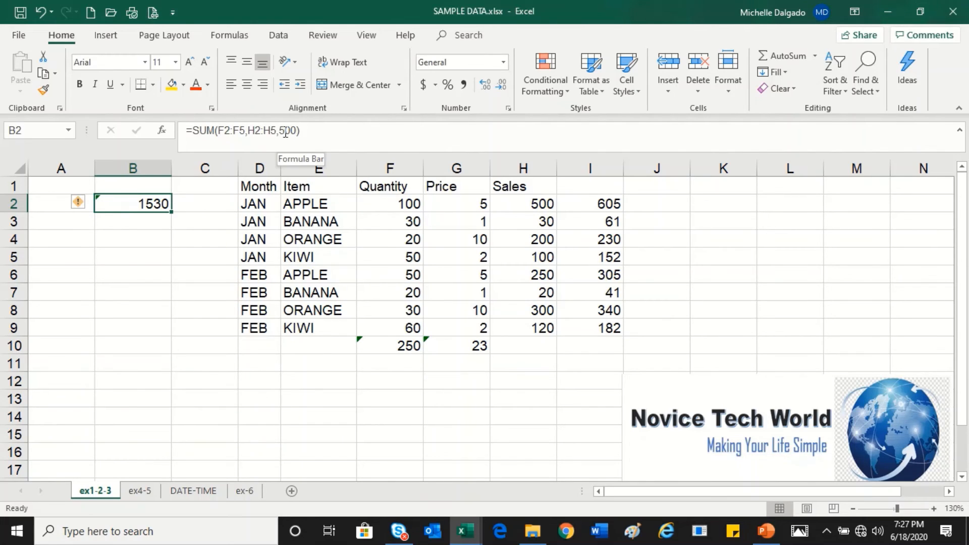
{"action": "left_click_drag", "start_coordinate": [279, 130], "coordinate": [301, 130]}
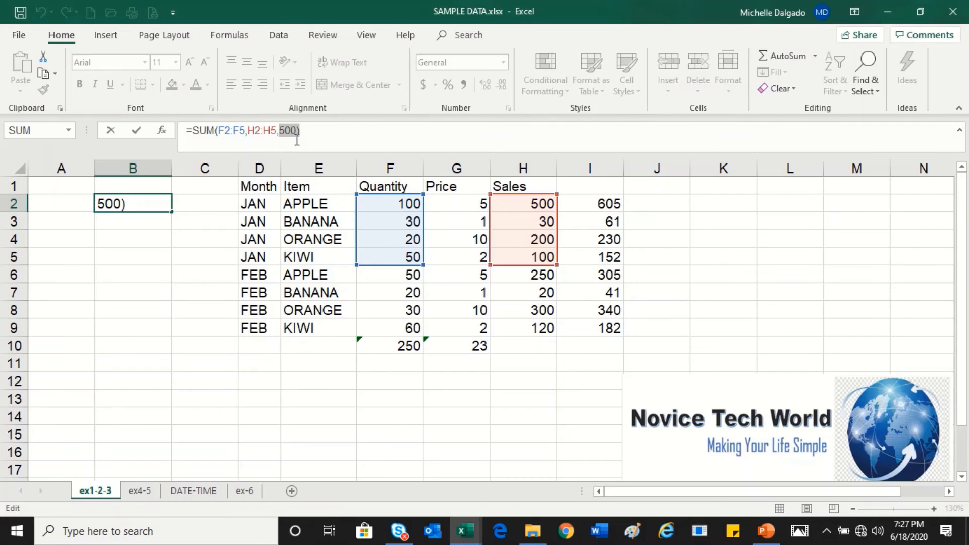
{"action": "left_click", "coordinate": [133, 219]}
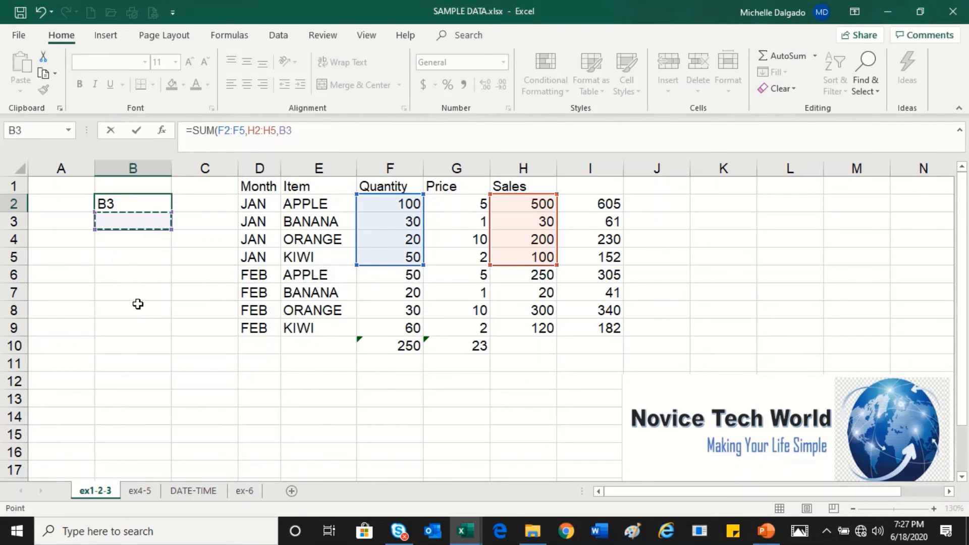
{"action": "key", "text": "Escape"}
Step: Enter =SUM(F2:F9,I2:I9,200) in B4 to add all quantities, the column I totals and the constant 200, and check the formula
{"action": "left_click", "coordinate": [145, 239]}
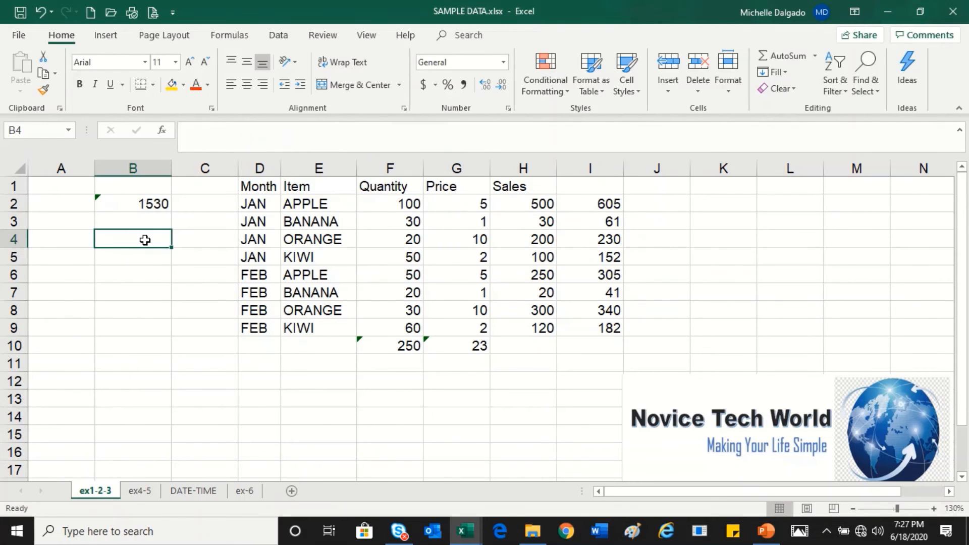
{"action": "type", "text": "="}
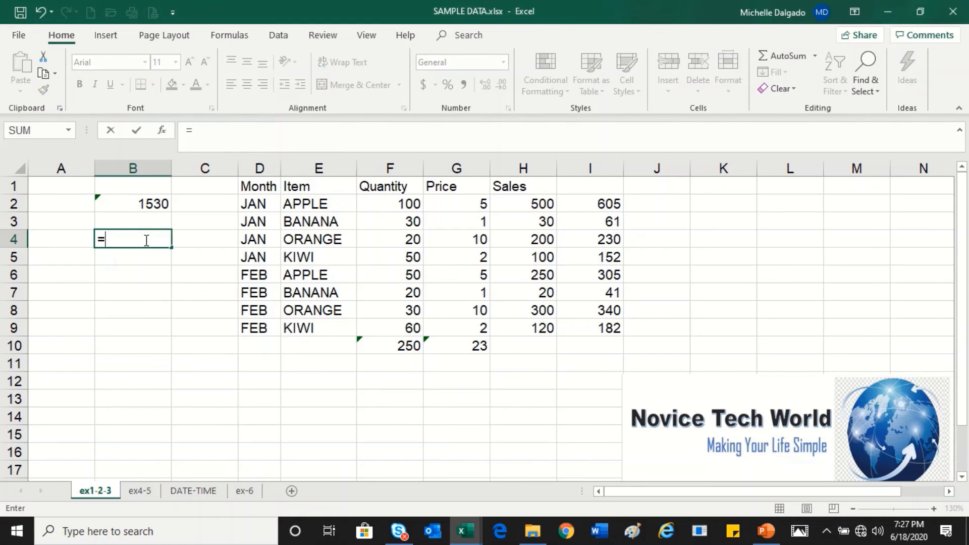
{"action": "type", "text": "sum("}
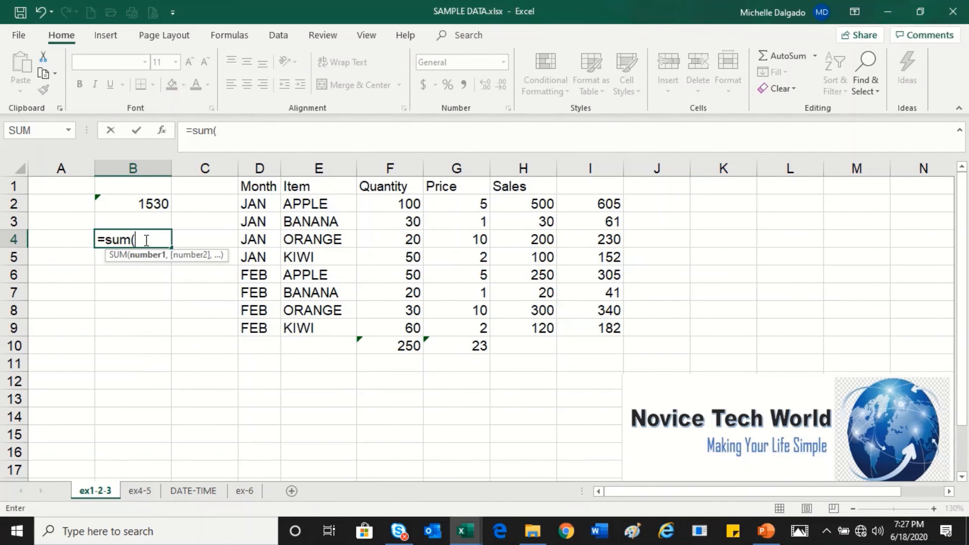
{"action": "left_click", "coordinate": [381, 205]}
{"action": "left_click_drag", "start_coordinate": [386, 218], "coordinate": [398, 331]}
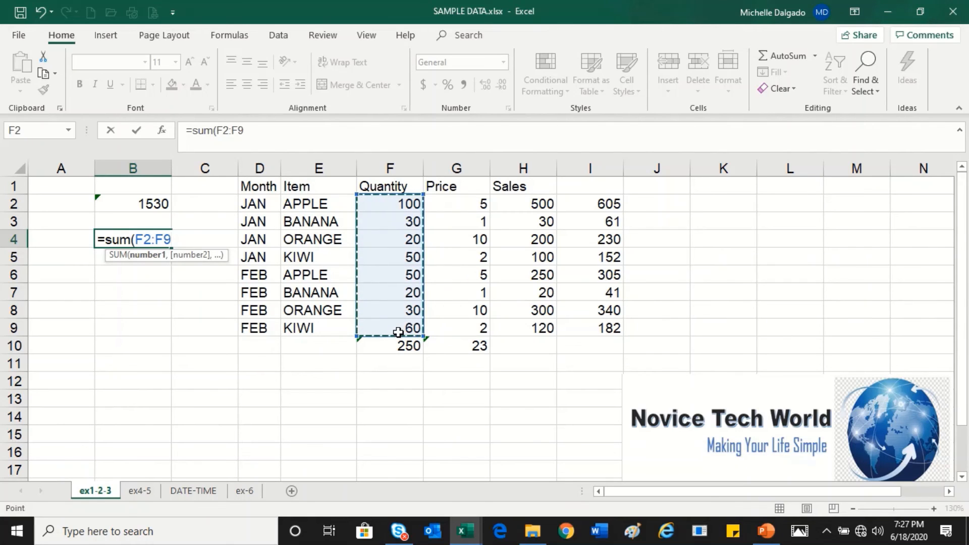
{"action": "type", "text": ","}
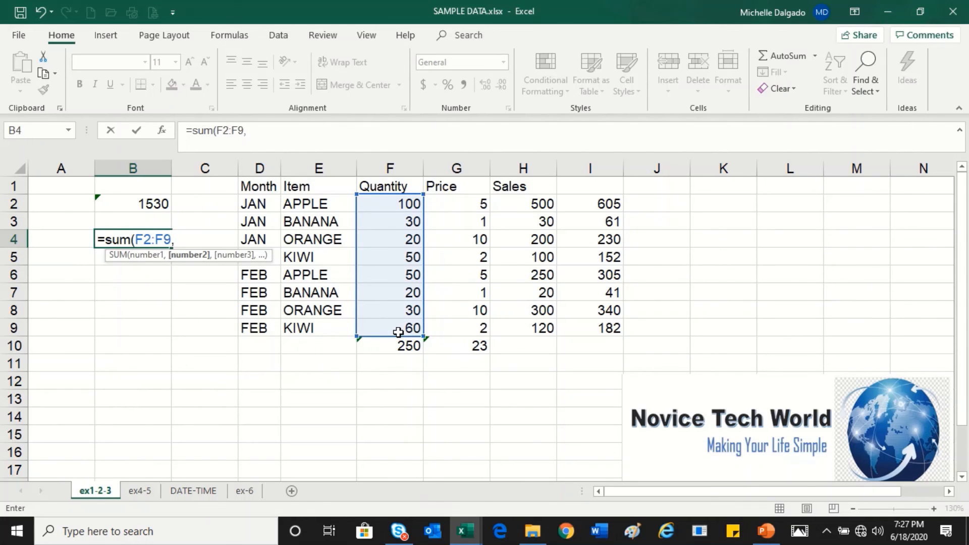
{"action": "left_click", "coordinate": [586, 200]}
{"action": "left_click_drag", "start_coordinate": [586, 200], "coordinate": [599, 331]}
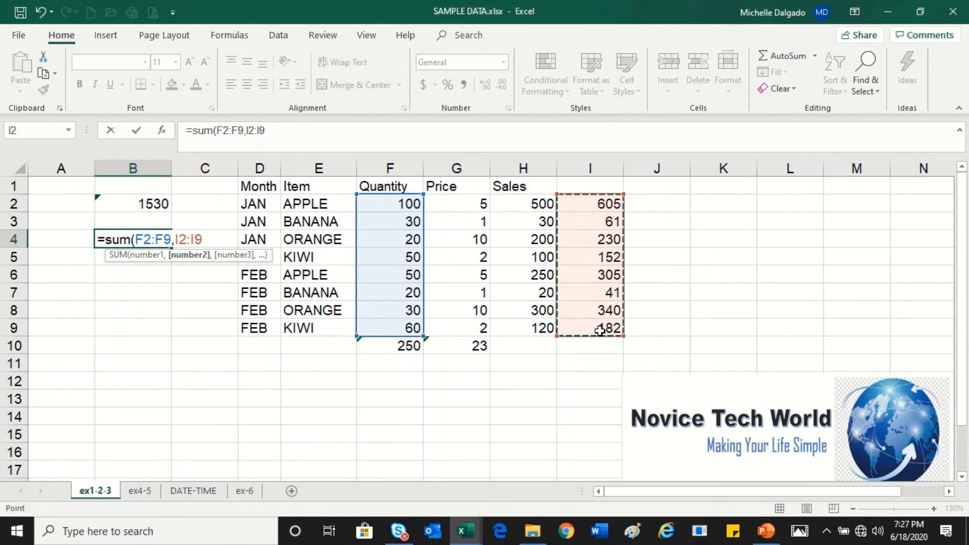
{"action": "type", "text": ","}
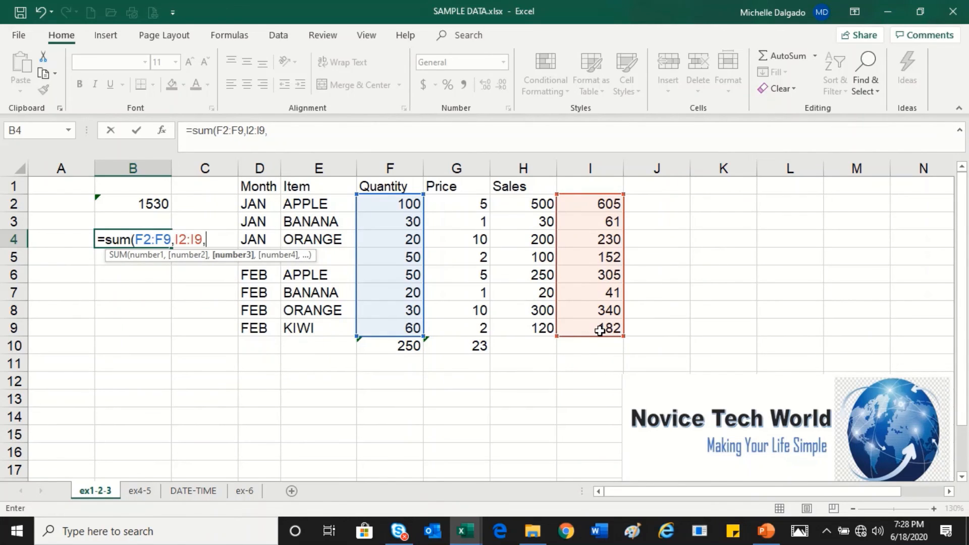
{"action": "type", "text": "200)"}
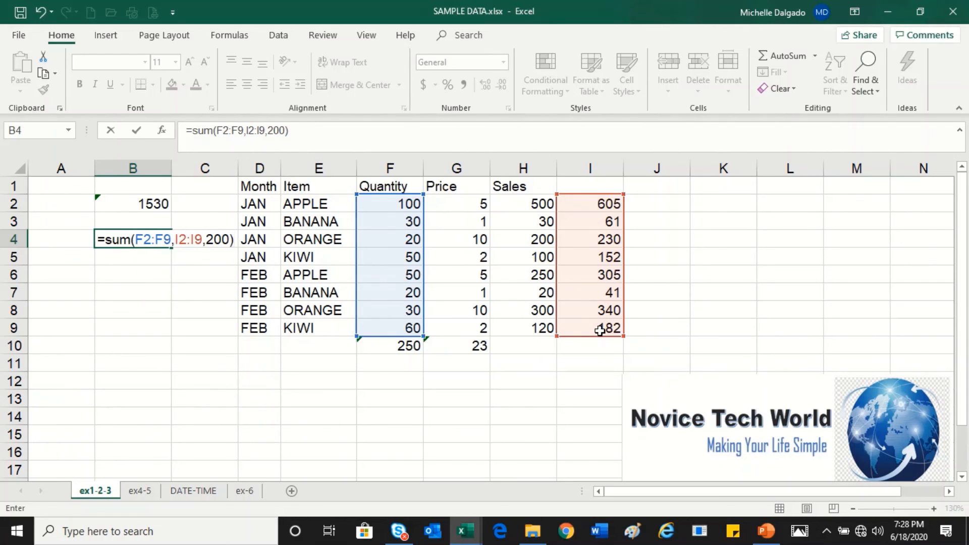
{"action": "key", "text": "Return"}
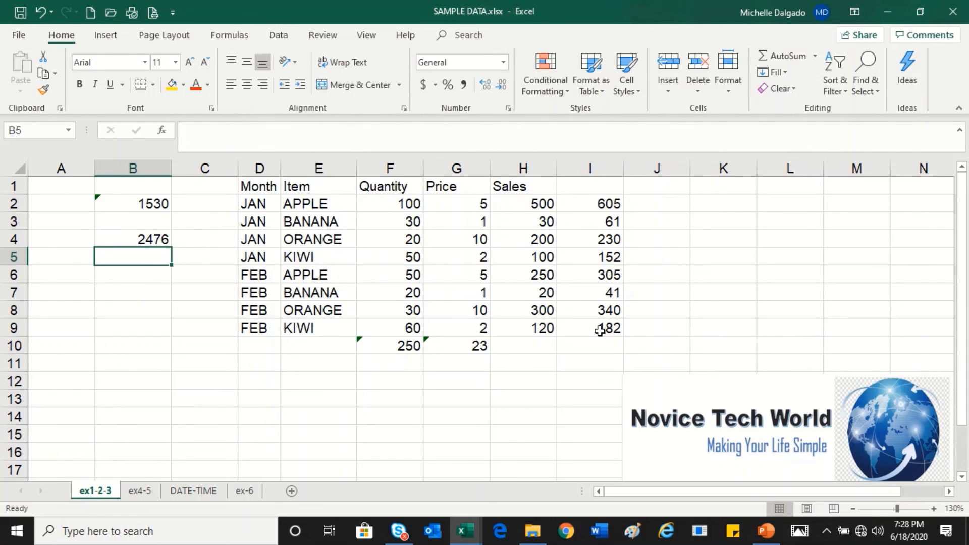
{"action": "left_click", "coordinate": [132, 239]}
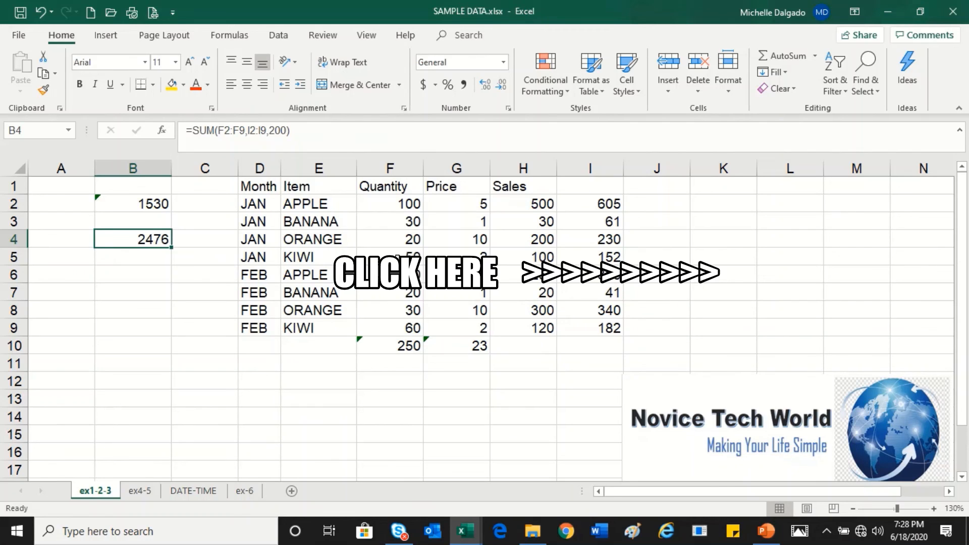
{"action": "mouse_move", "coordinate": [473, 7]}
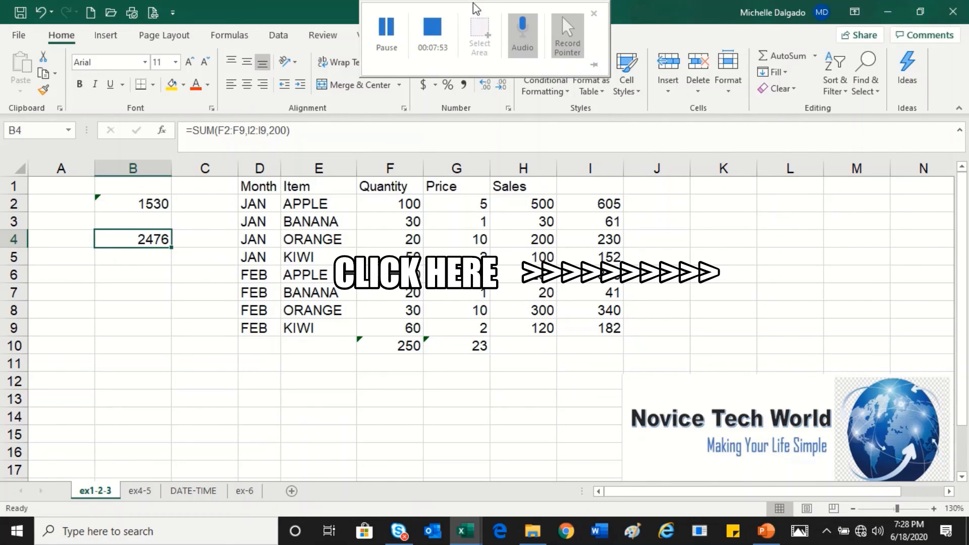